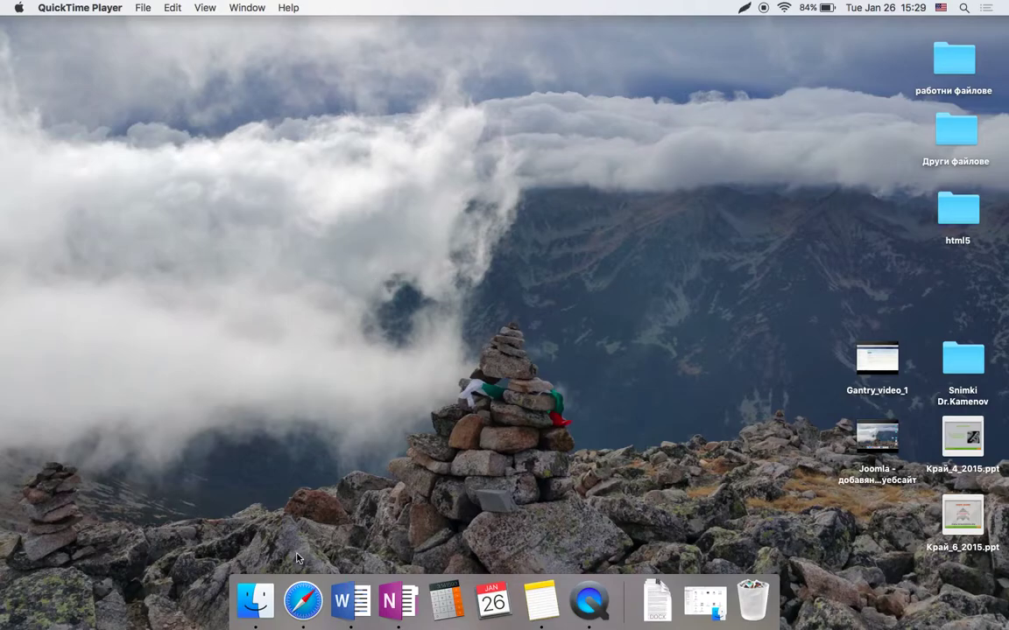
# Step: Switch to Safari and upload the Desktop video "Joomla - добавяне на видео от външен уебсайт" to YouTube
pyautogui.click(302, 600)
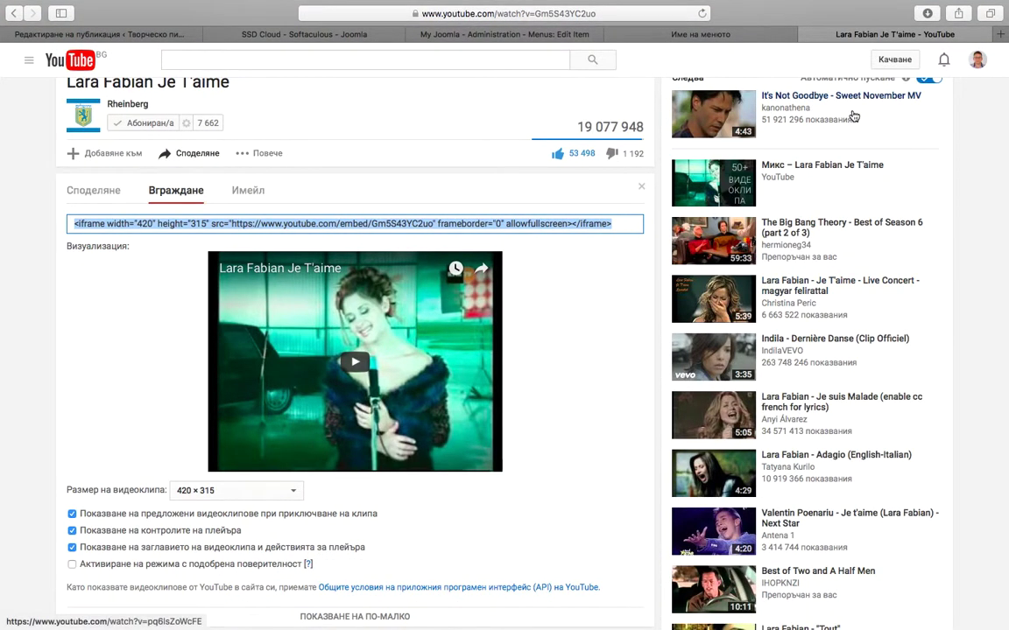
pyautogui.scroll(5, 851, 113)
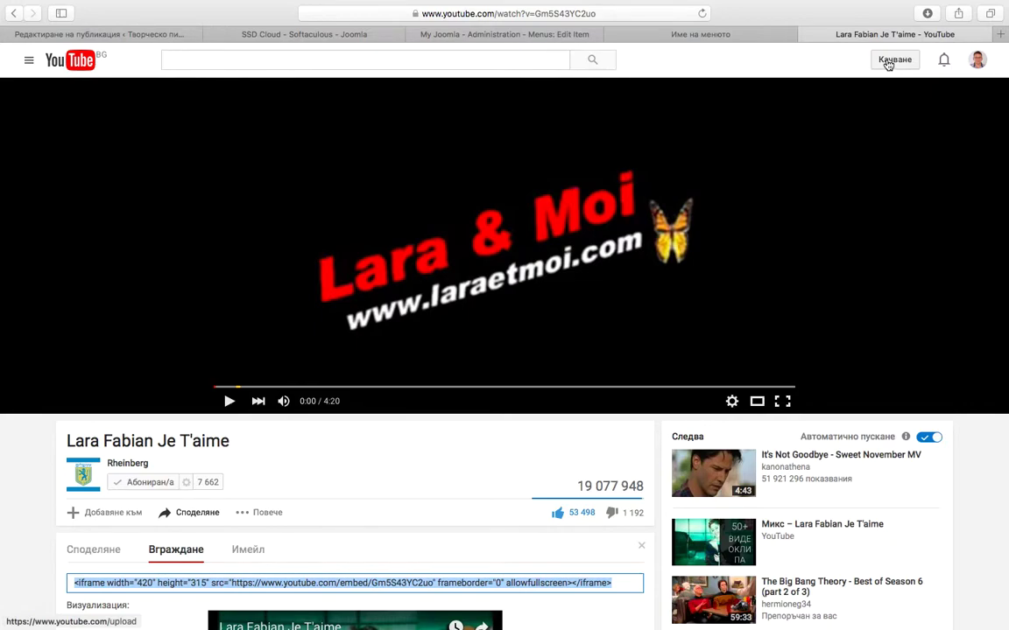
pyautogui.click(888, 65)
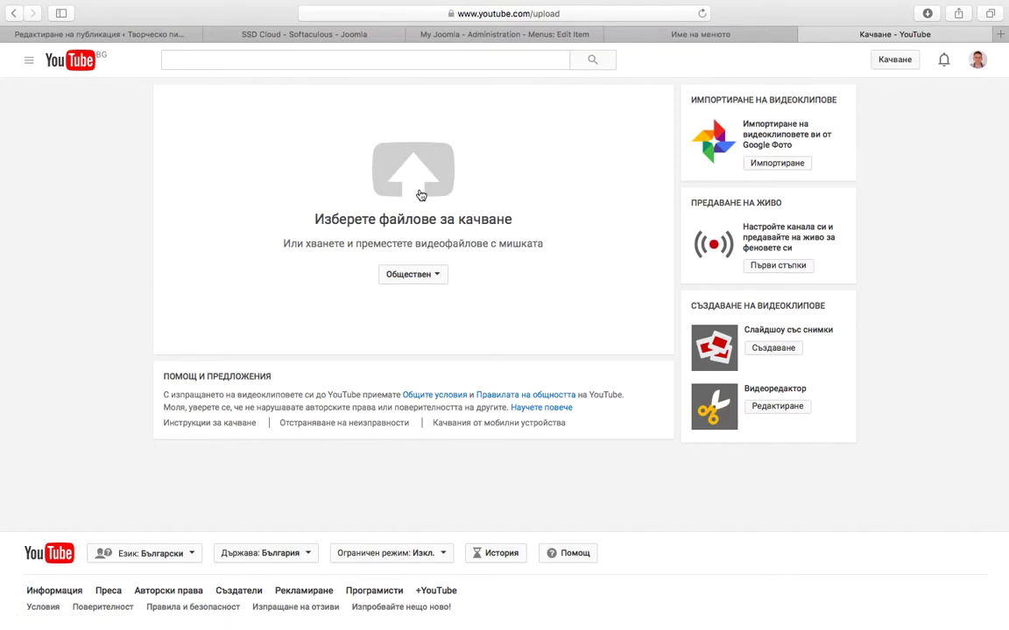
pyautogui.click(421, 194)
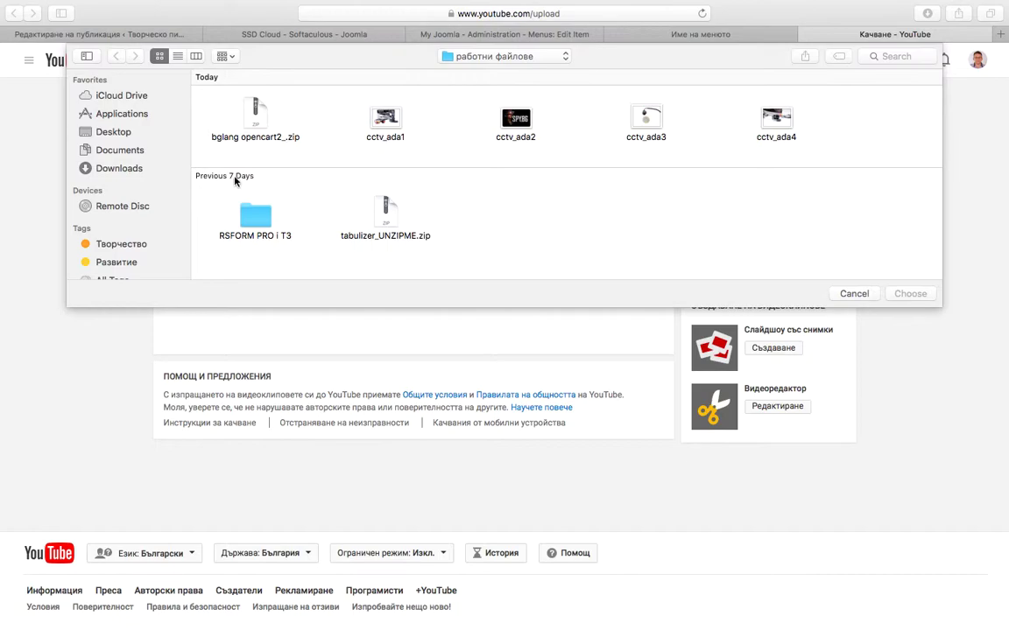
pyautogui.click(113, 132)
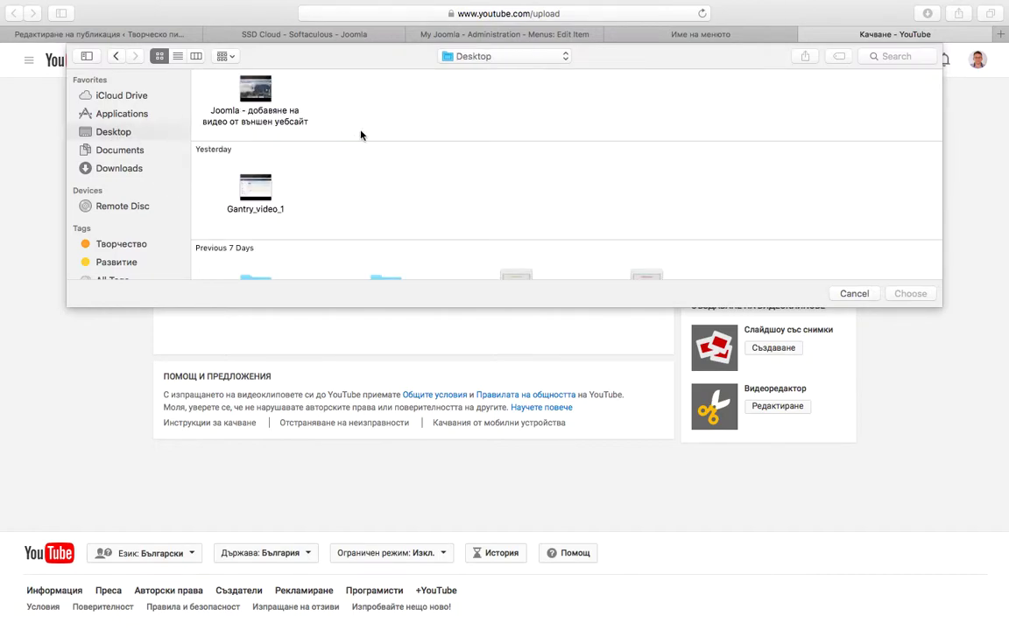
pyautogui.doubleClick(246, 94)
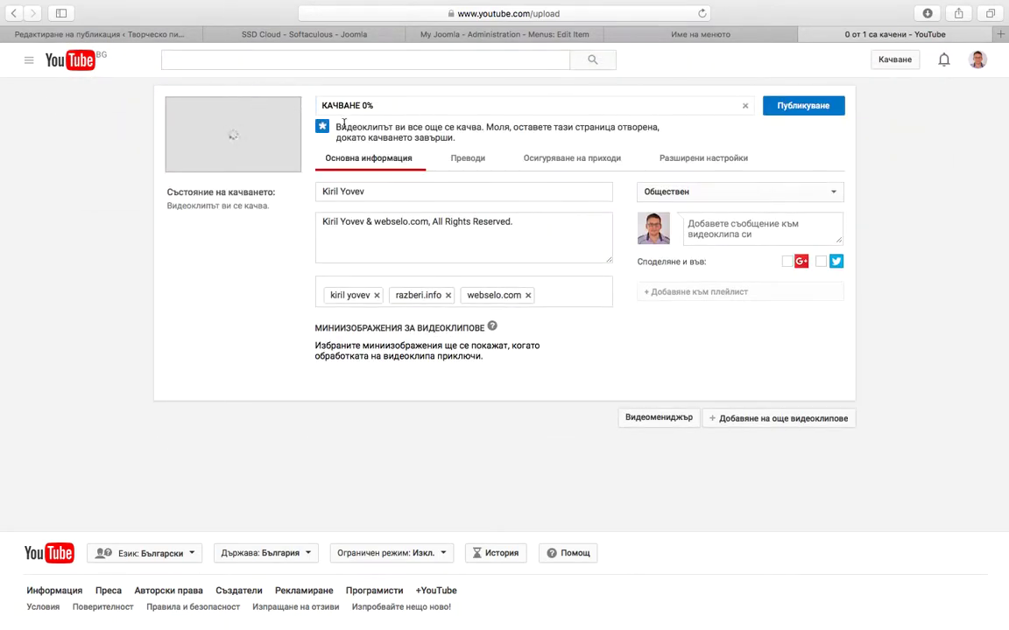
# Step: Extend the video title after the author's name with "- Joomla - добавяне на видео в модул и в статия."
pyautogui.doubleClick(422, 194)
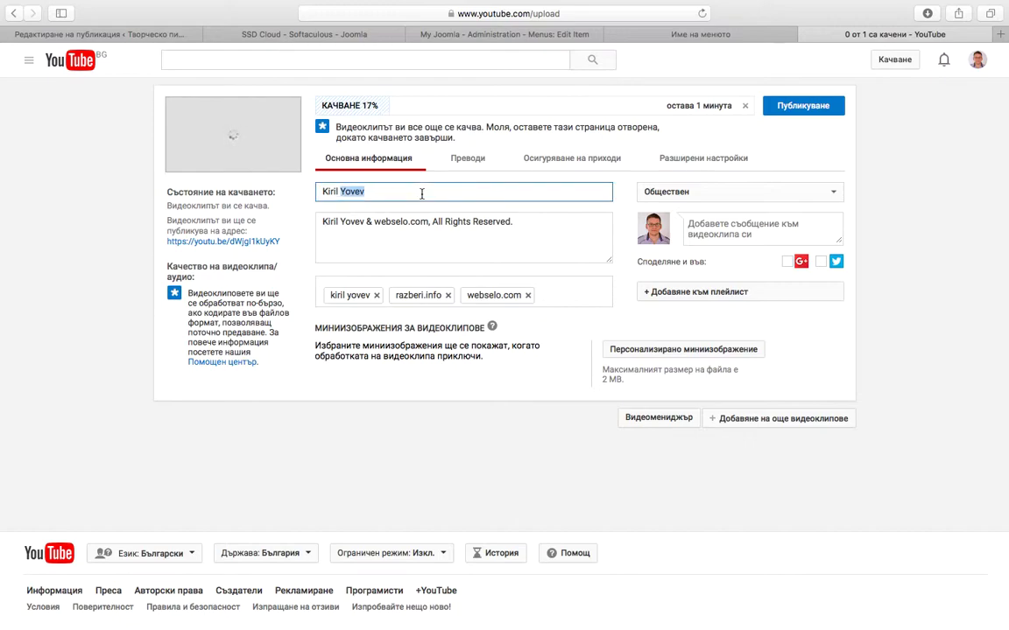
pyautogui.press('Right')
pyautogui.write('-')
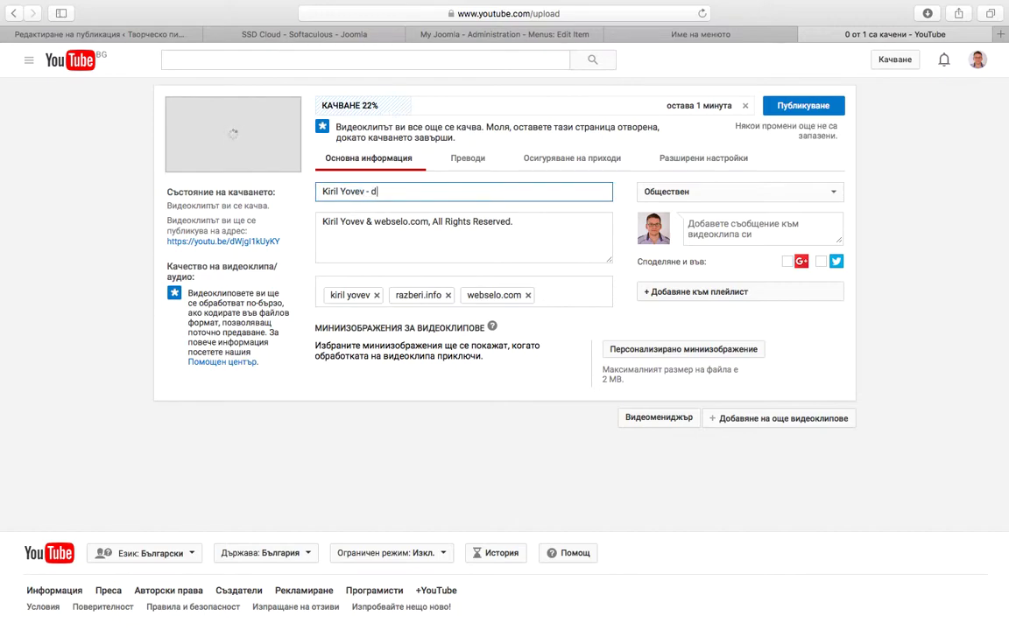
pyautogui.press('super+Tab')
pyautogui.press('super+Tab')
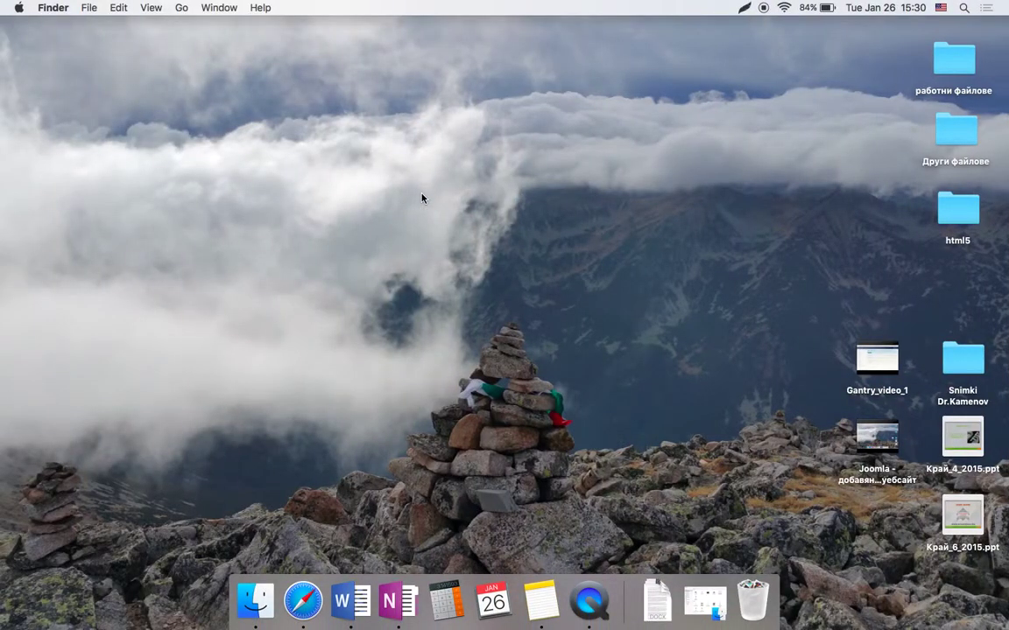
pyautogui.press('super+Tab')
pyautogui.write('Joomla - ')
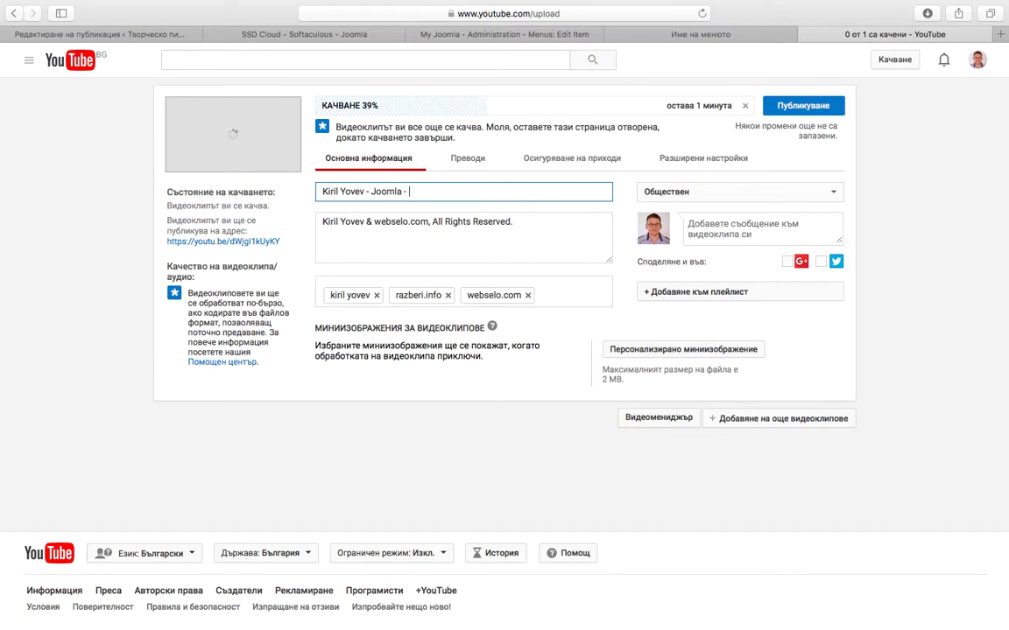
pyautogui.write('добавяне на видео в модул и в')
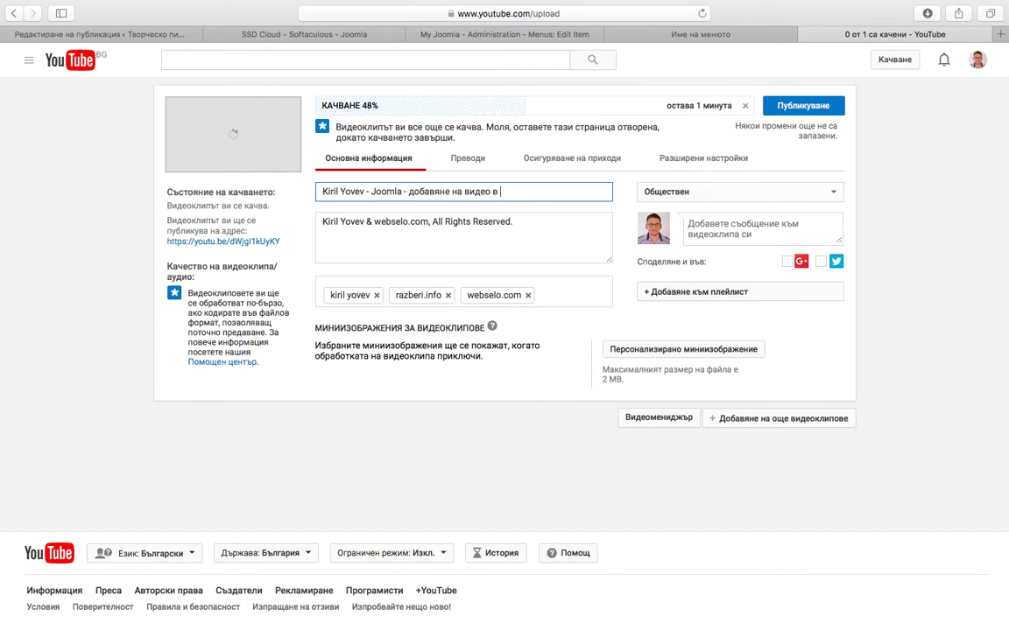
pyautogui.press('BackSpace')
pyautogui.press('BackSpace')
pyautogui.press('BackSpace')
pyautogui.write('и в статия.')
# Step: Check the visibility options and remove the full stop from the end of the video title
pyautogui.click(685, 200)
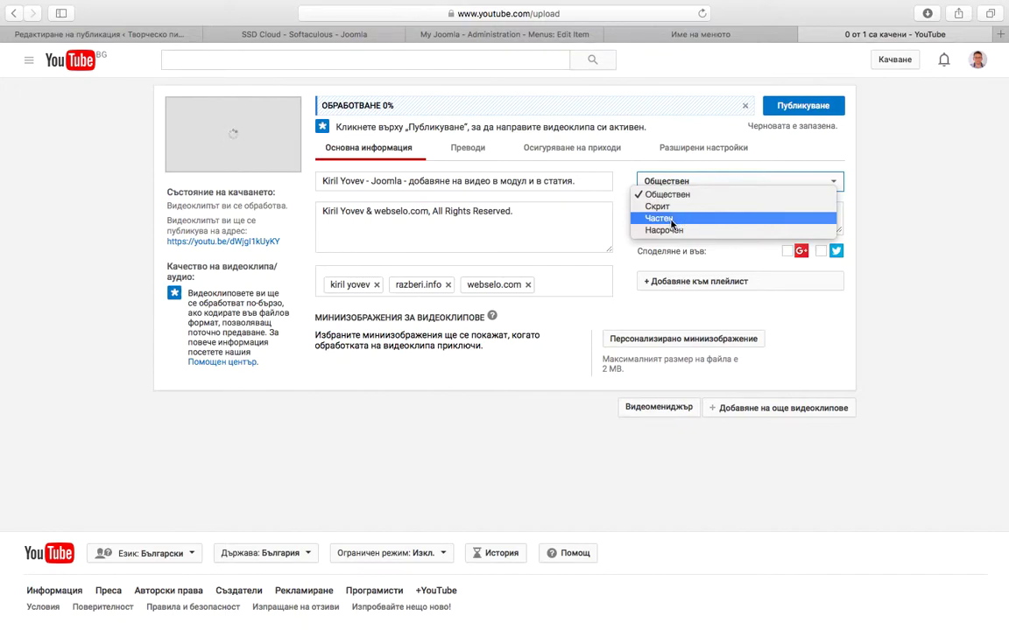
pyautogui.click(585, 184)
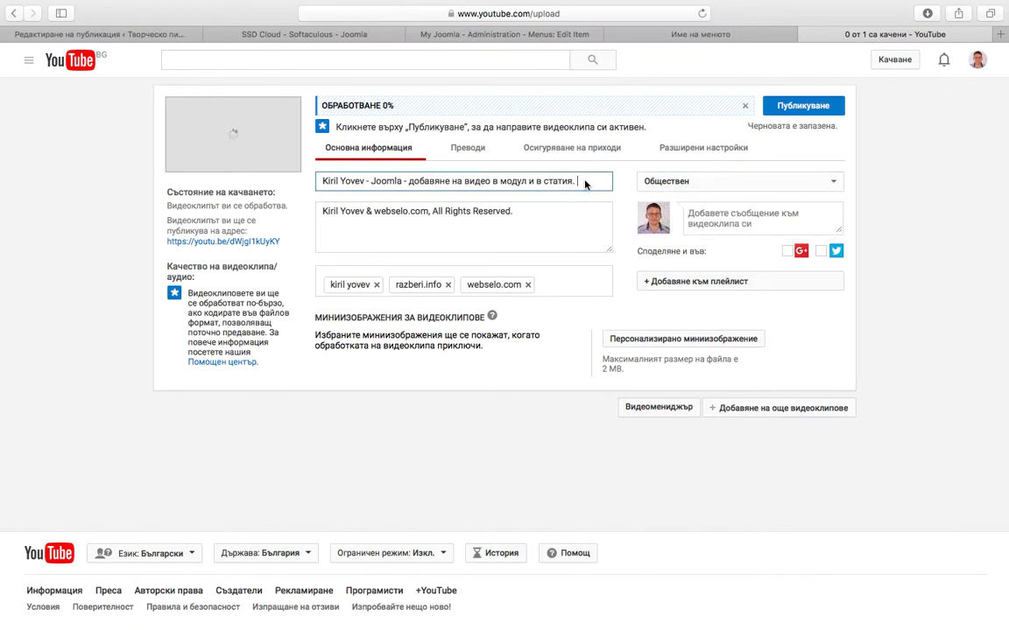
pyautogui.press('BackSpace')
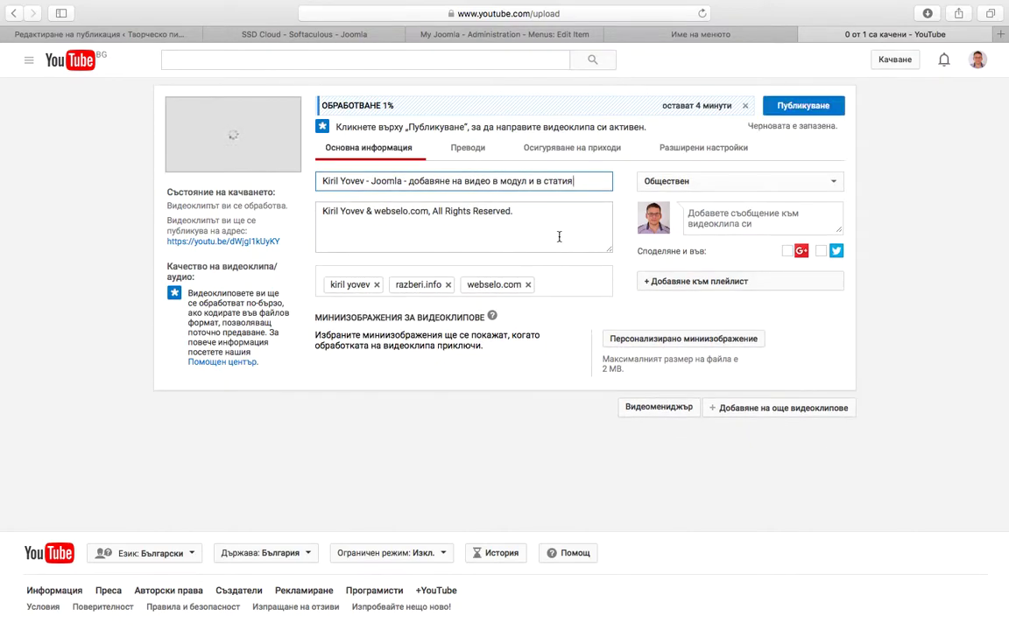
# Step: Examine the uploaded video's visibility choices, description, translation options and monetisation settings
pyautogui.click(681, 182)
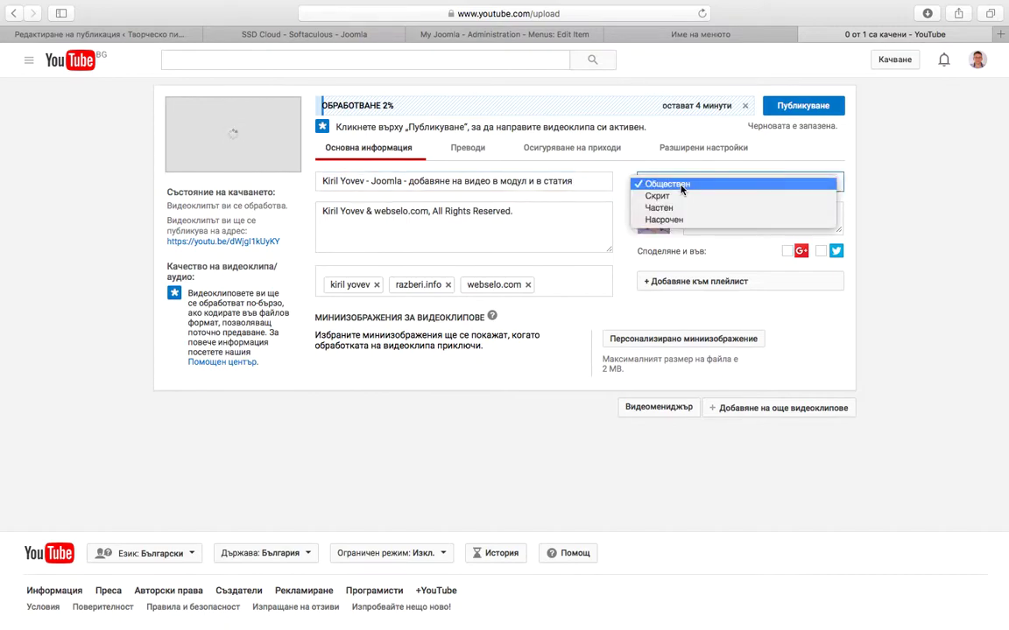
pyautogui.click(488, 251)
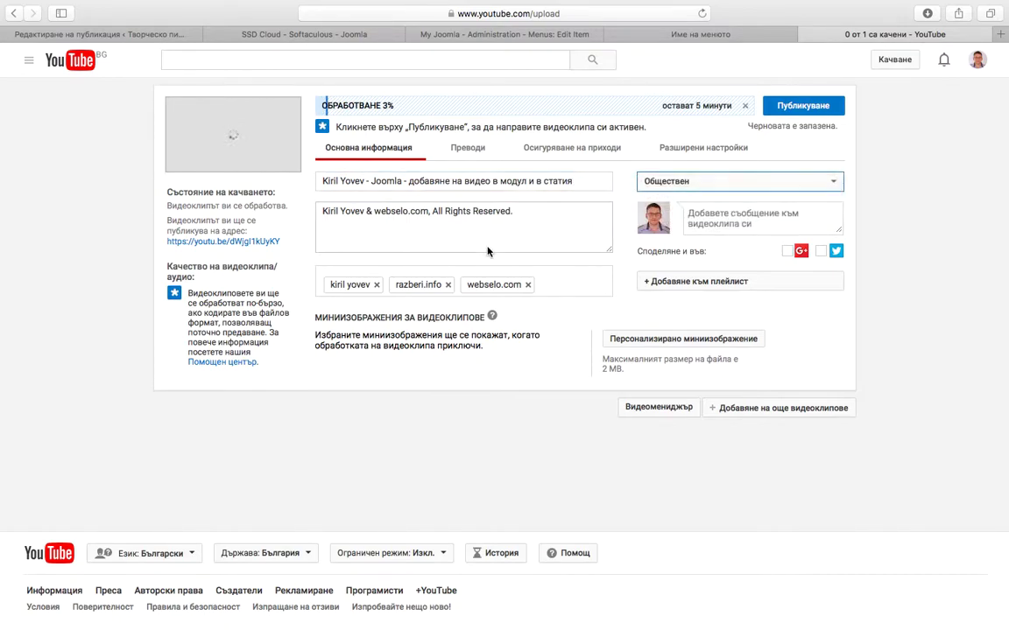
pyautogui.click(540, 221)
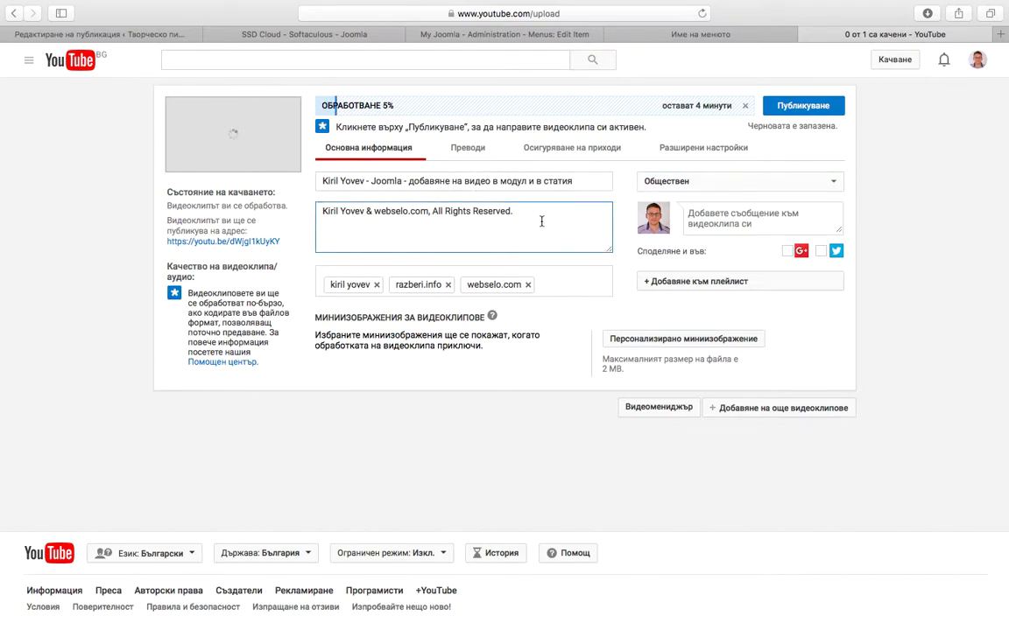
pyautogui.click(474, 152)
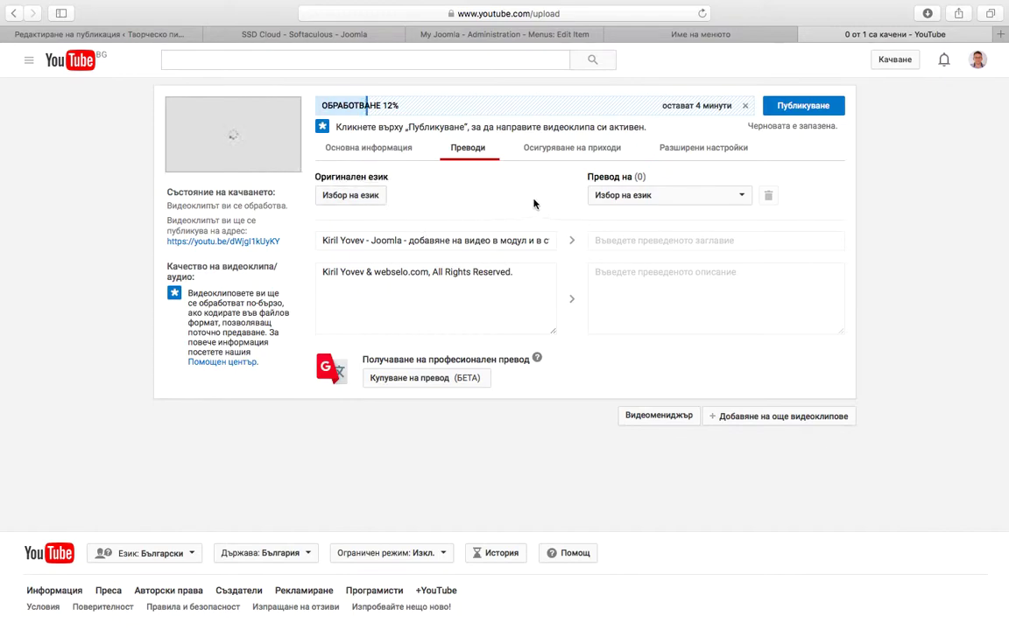
pyautogui.click(544, 149)
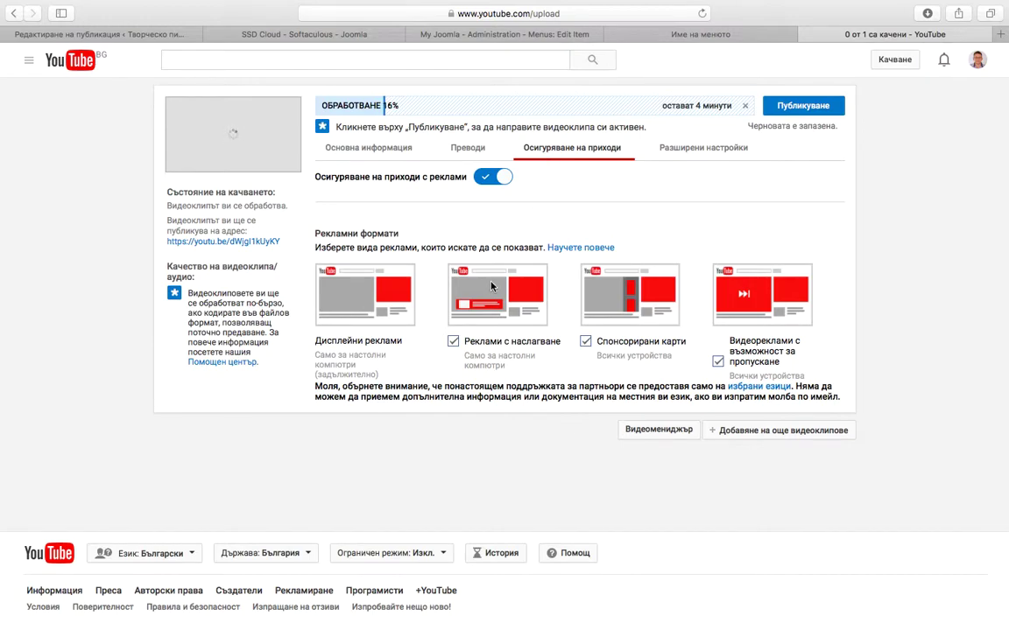
# Step: Examine the video's advanced settings, including comment display and sorting, category, licence, distribution and content declaration options
pyautogui.click(691, 149)
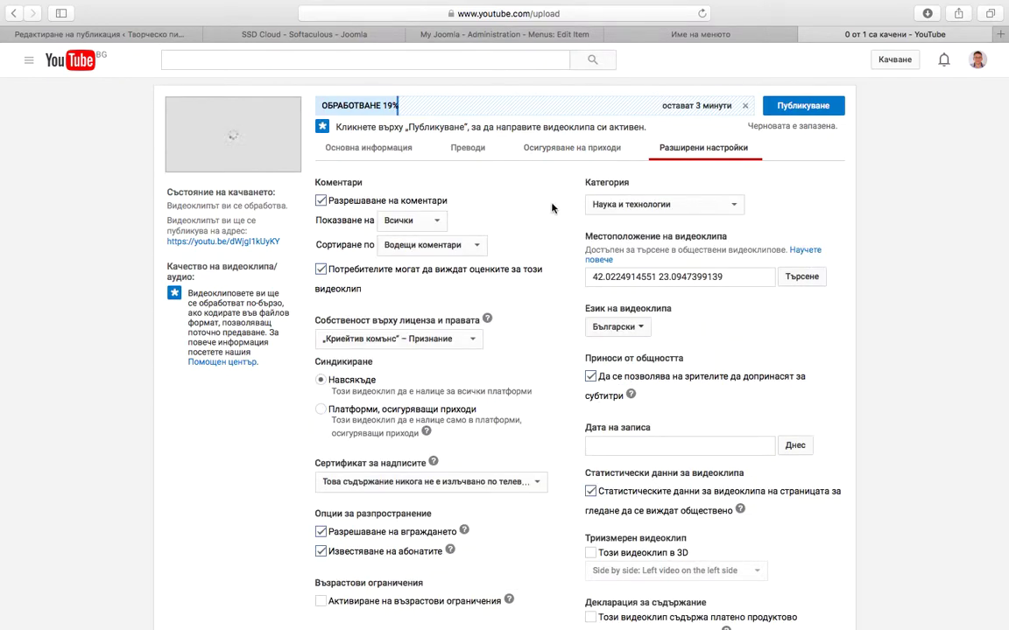
pyautogui.scroll(-1, 542, 223)
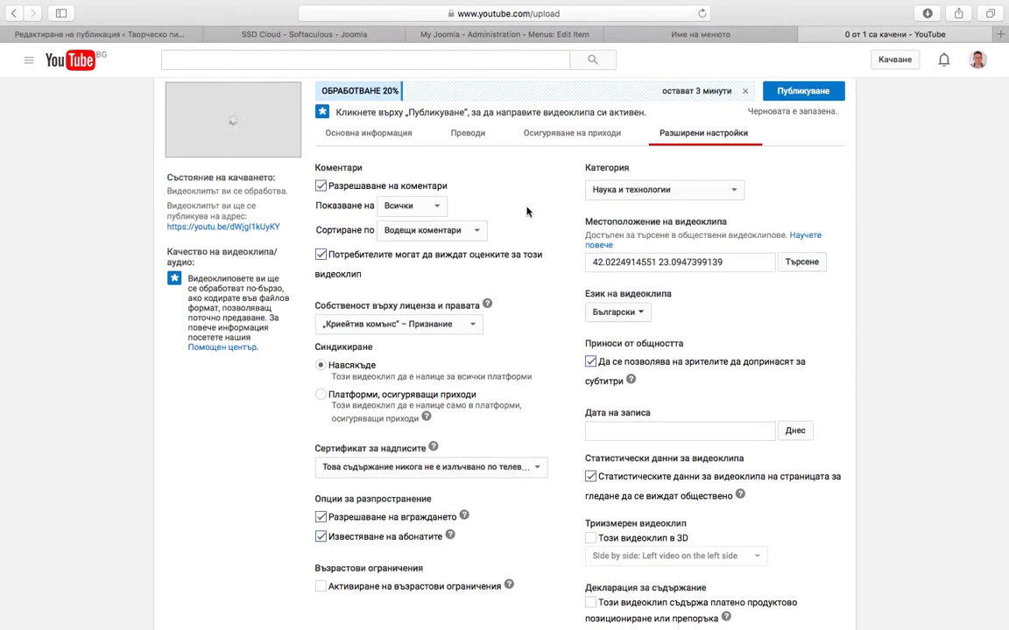
pyautogui.scroll(-1, 529, 210)
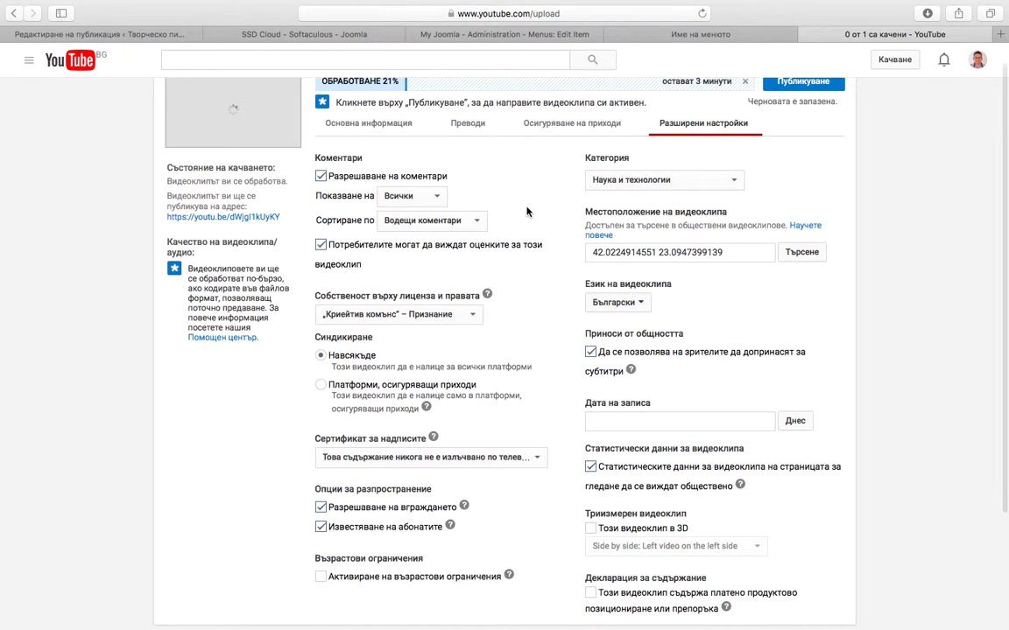
pyautogui.click(439, 196)
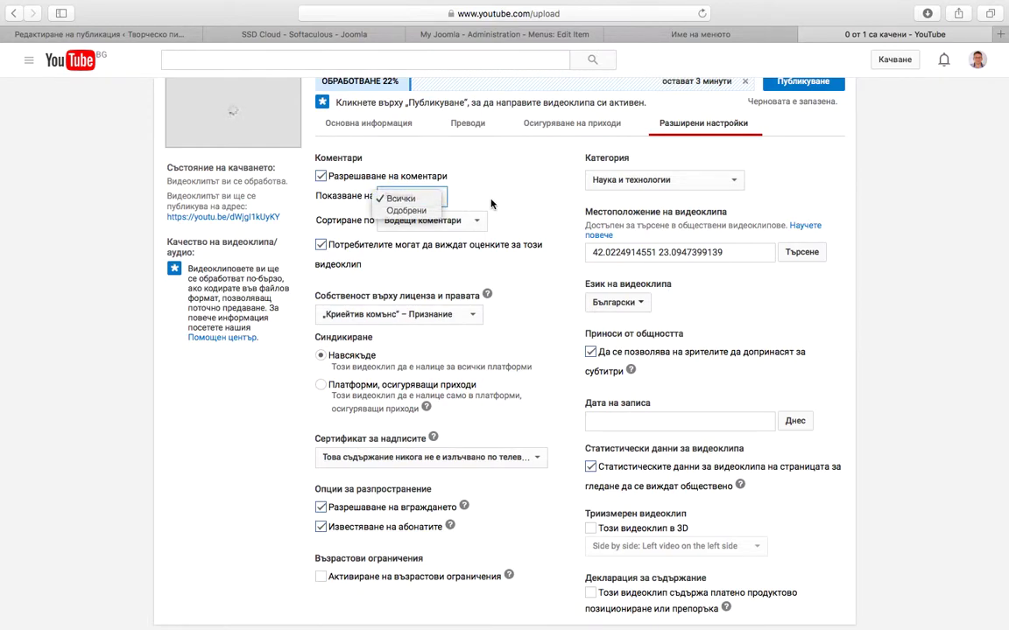
pyautogui.click(441, 197)
pyautogui.click(473, 221)
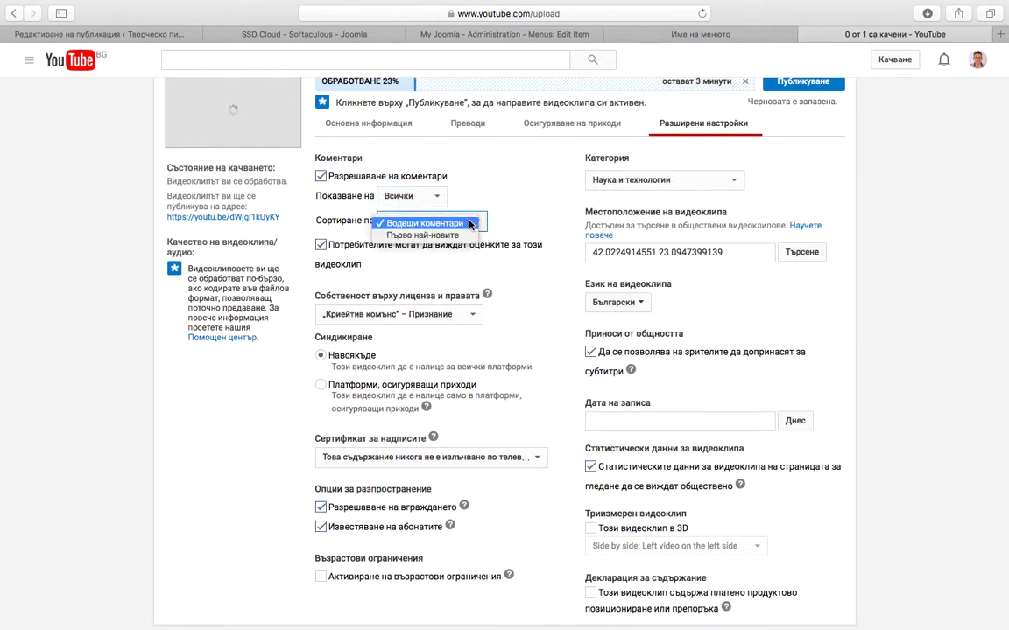
pyautogui.click(470, 224)
pyautogui.click(604, 179)
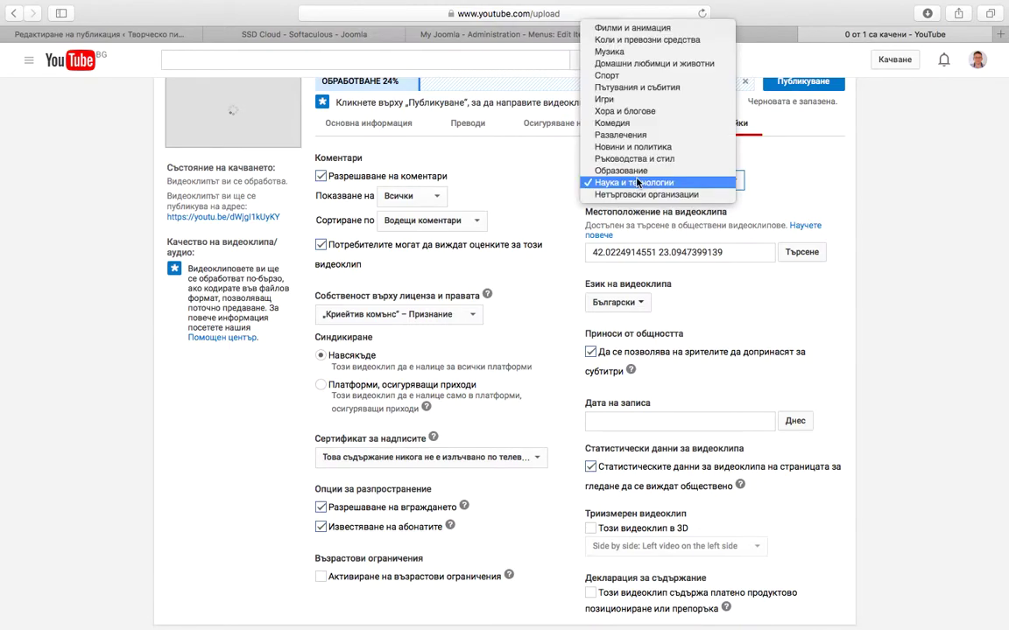
pyautogui.click(540, 175)
pyautogui.scroll(-2, 532, 228)
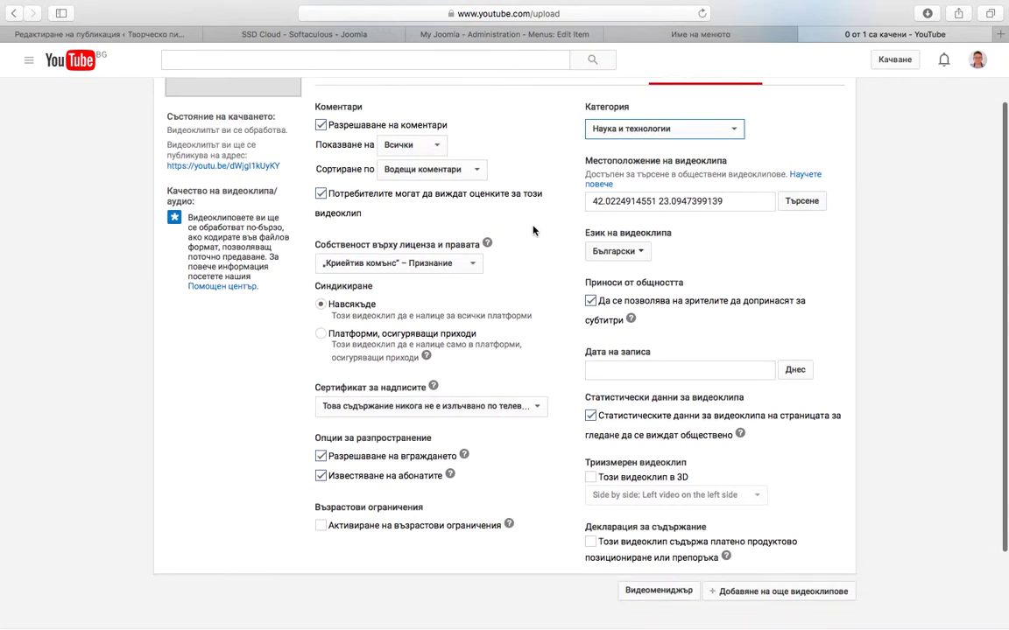
pyautogui.scroll(-1, 532, 230)
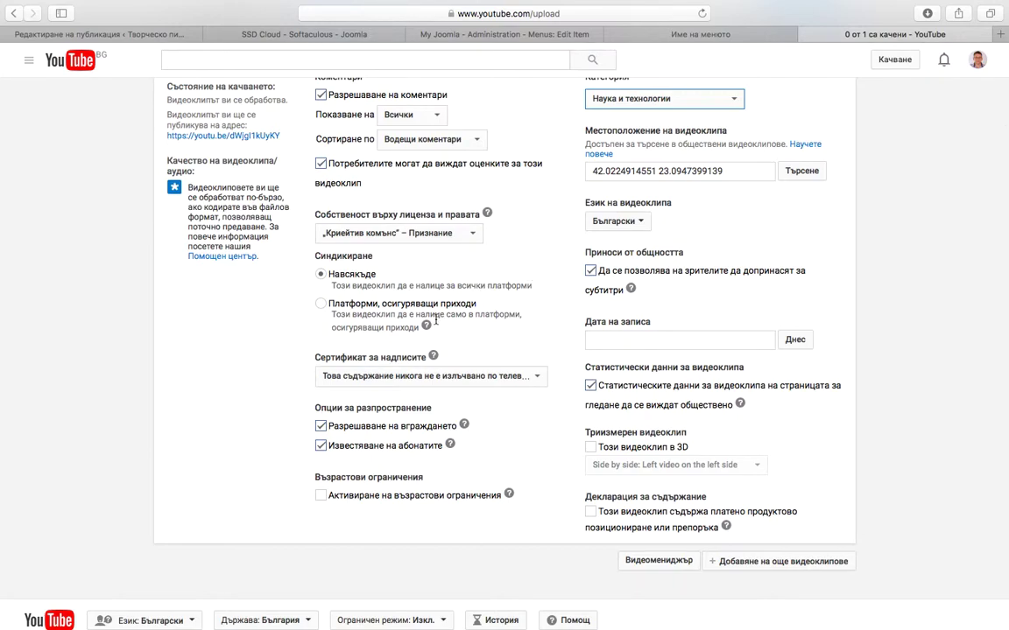
pyautogui.scroll(-2, 561, 315)
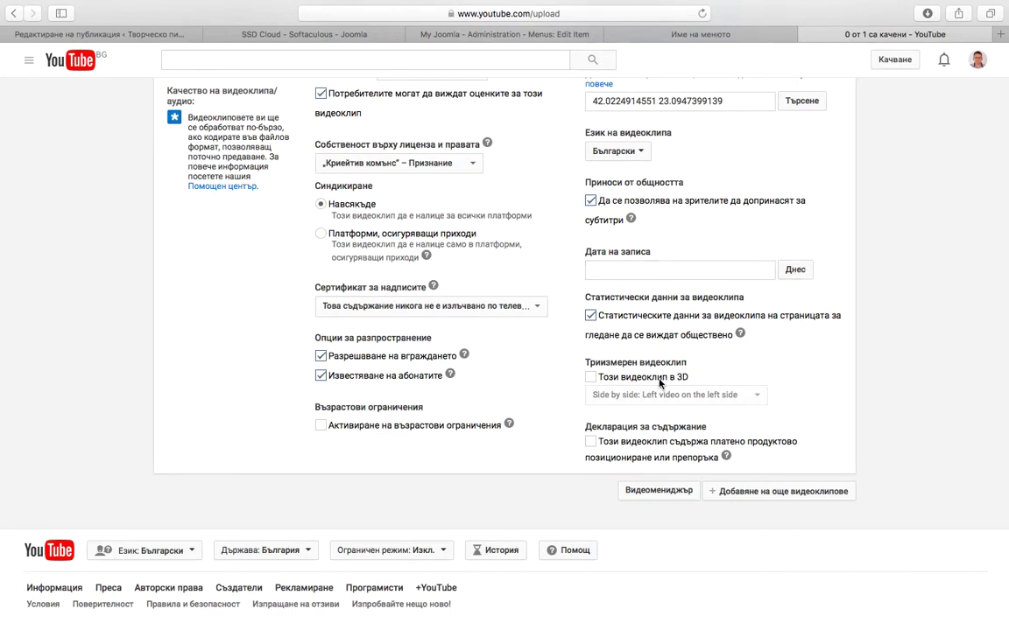
pyautogui.scroll(5, 501, 230)
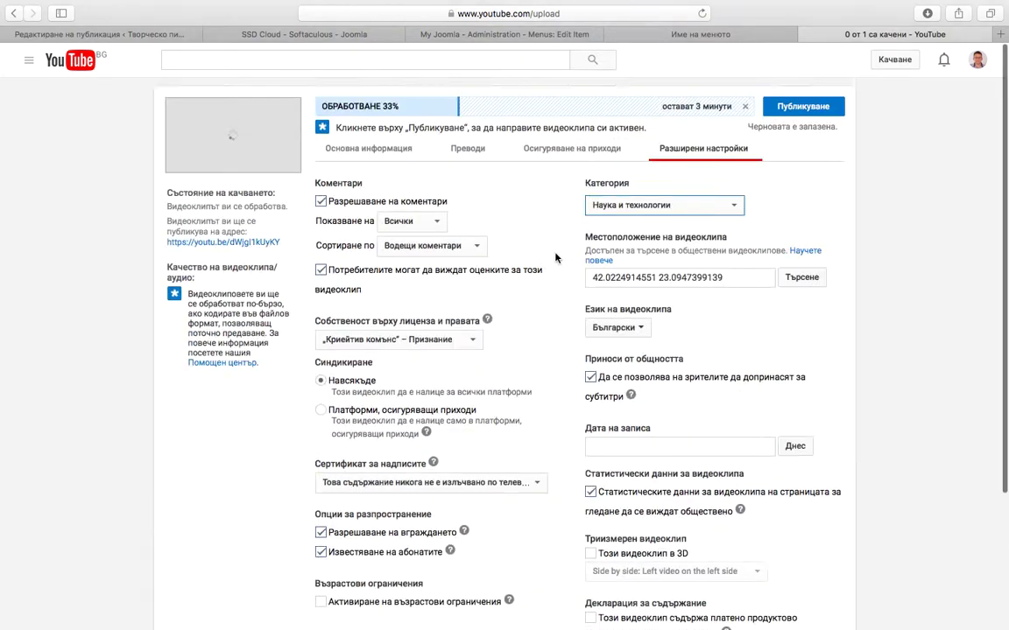
# Step: Return to the video's basic information and publish it with public visibility
pyautogui.click(369, 146)
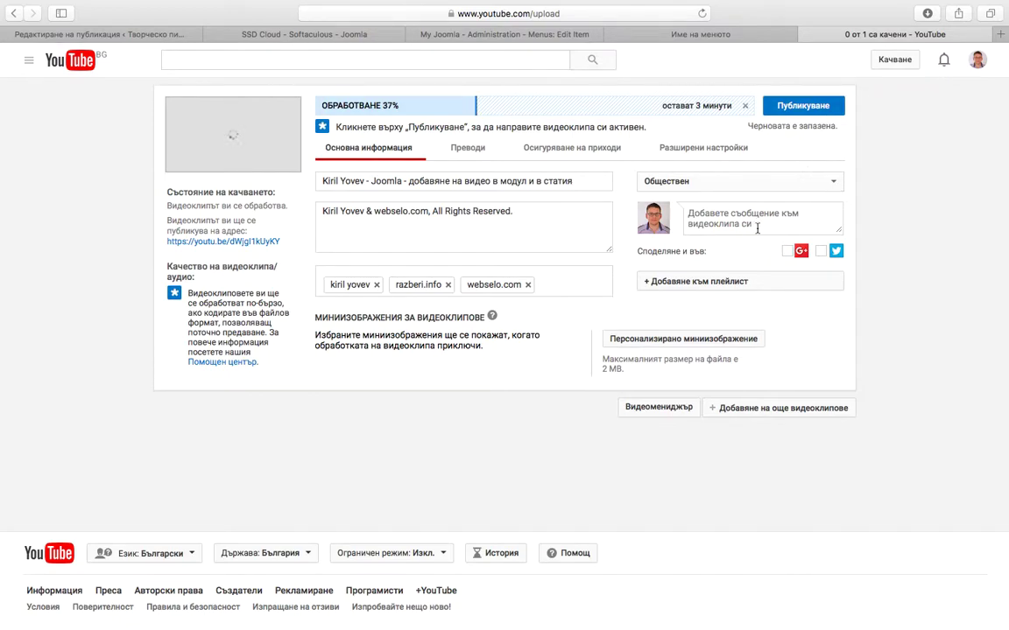
pyautogui.click(803, 107)
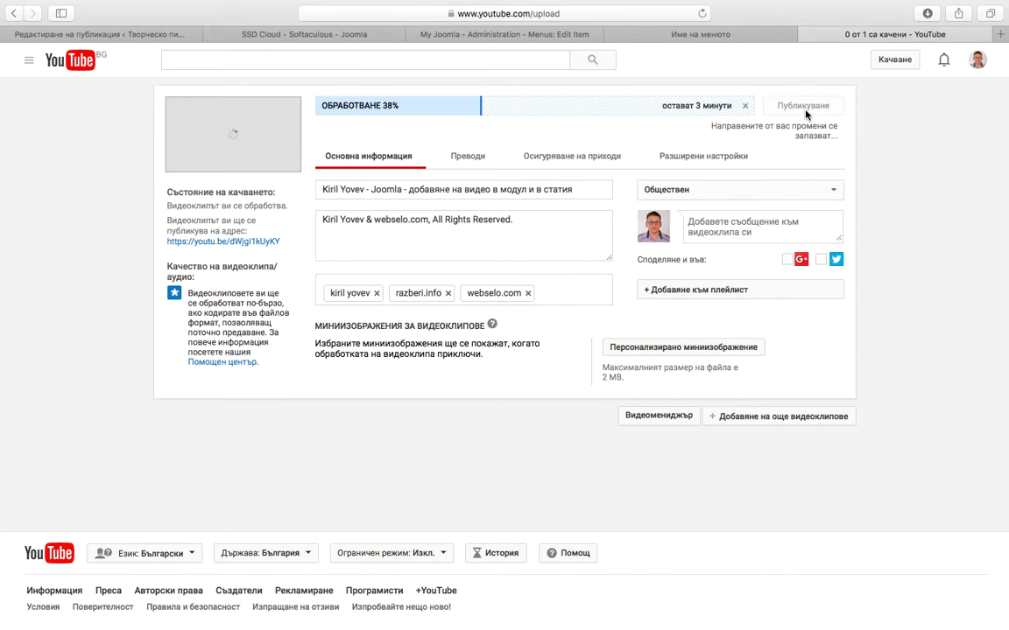
pyautogui.click(805, 107)
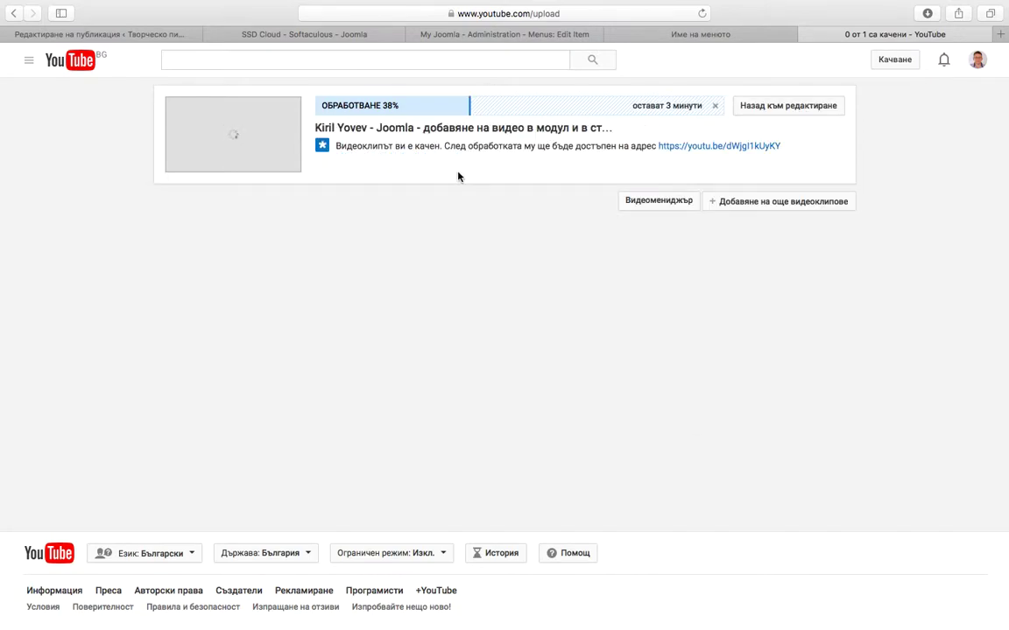
# Step: Open the published video's watch page from its link and display its sharing options
pyautogui.click(718, 150)
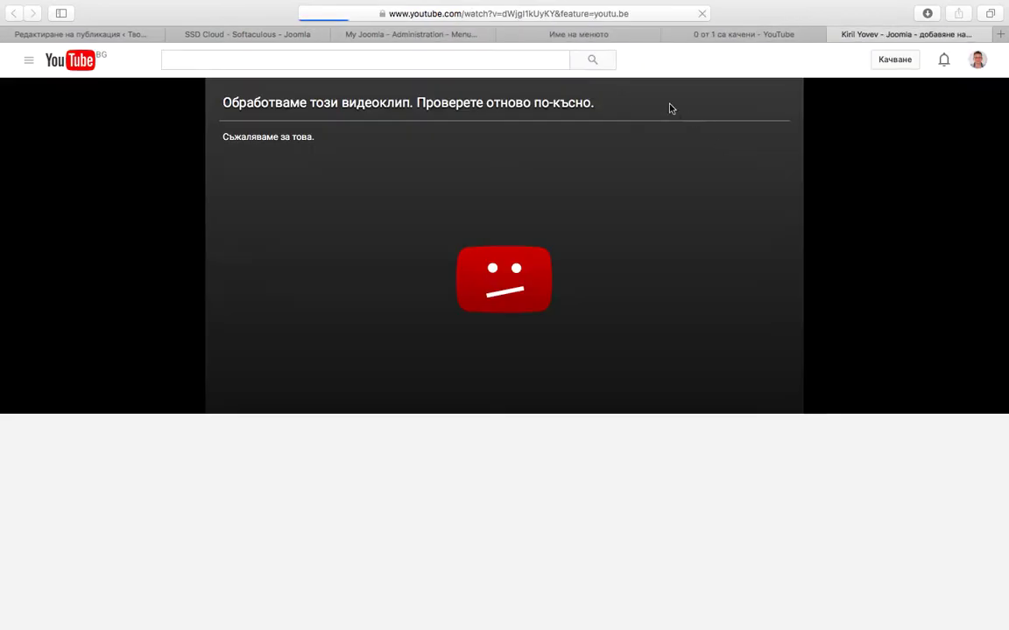
pyautogui.scroll(-5, 394, 312)
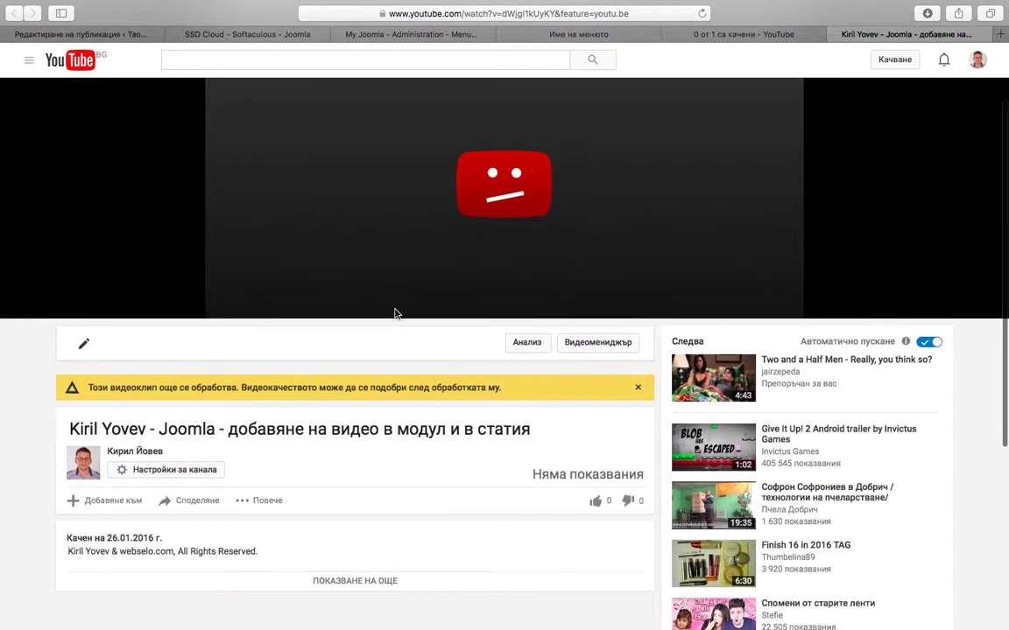
pyautogui.click(187, 395)
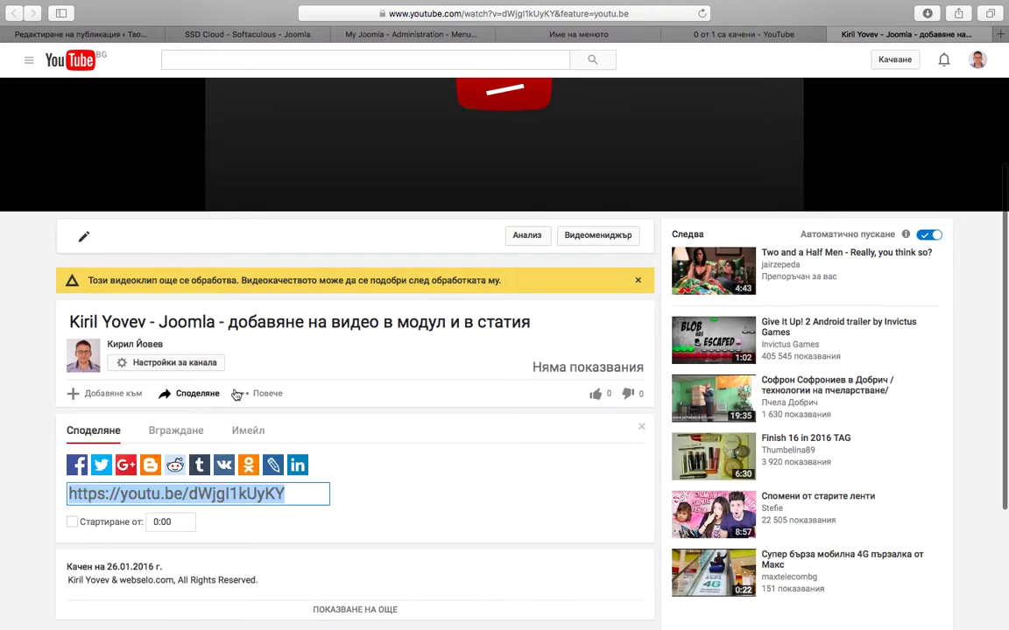
# Step: Copy the published video's iframe embed code from its sharing options
pyautogui.scroll(-2, 307, 404)
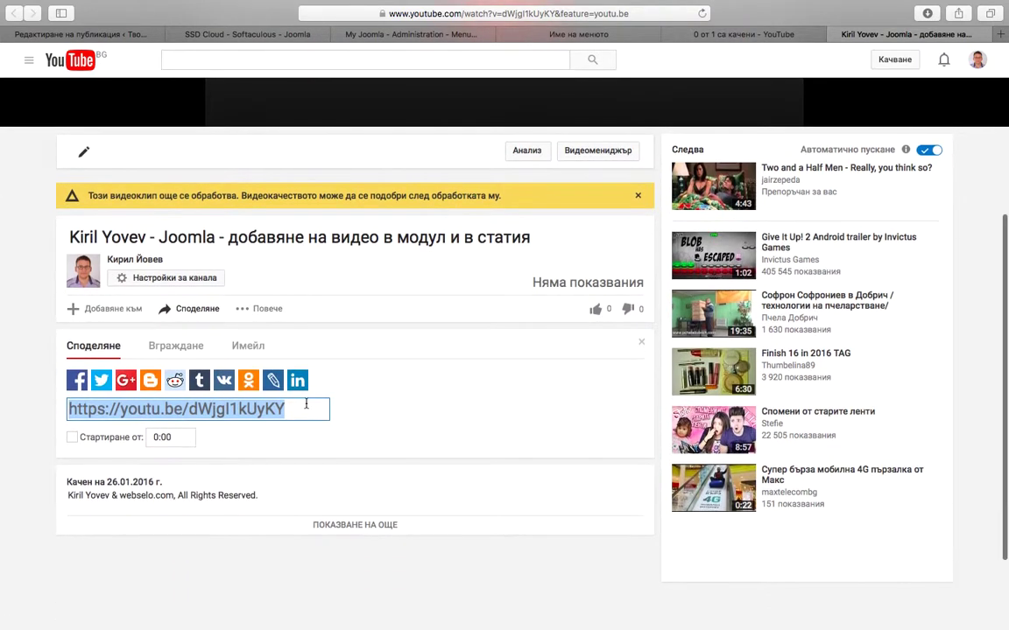
pyautogui.click(179, 347)
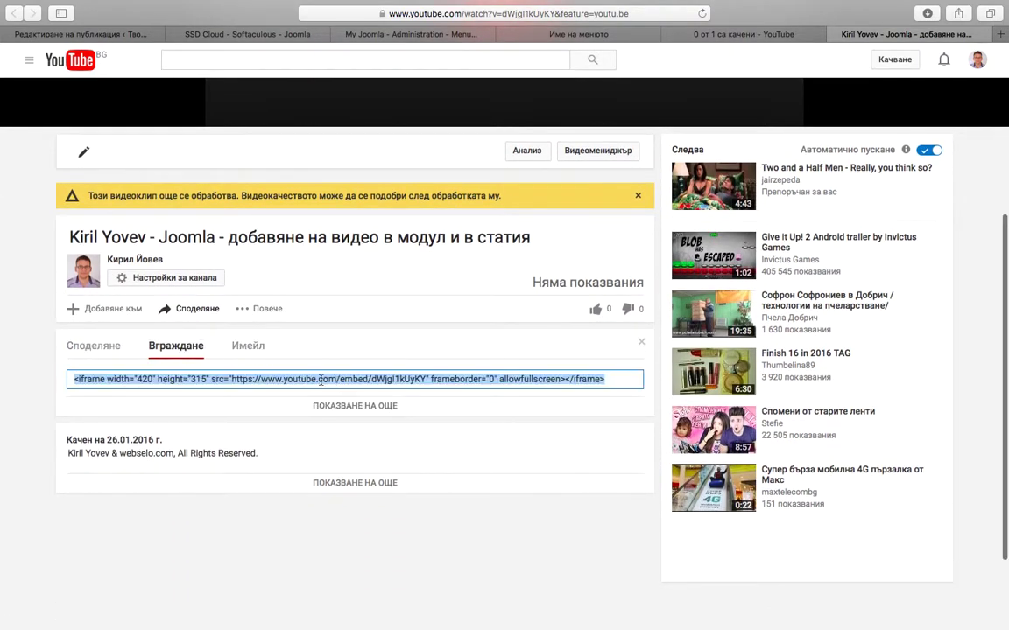
pyautogui.rightClick(323, 379)
pyautogui.click(347, 432)
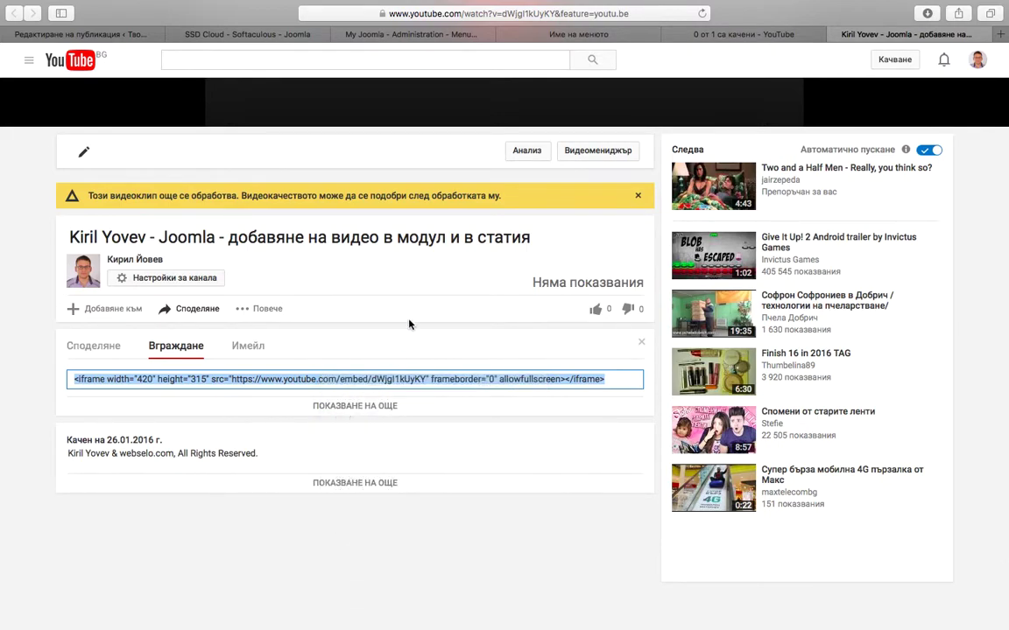
pyautogui.scroll(2, 407, 324)
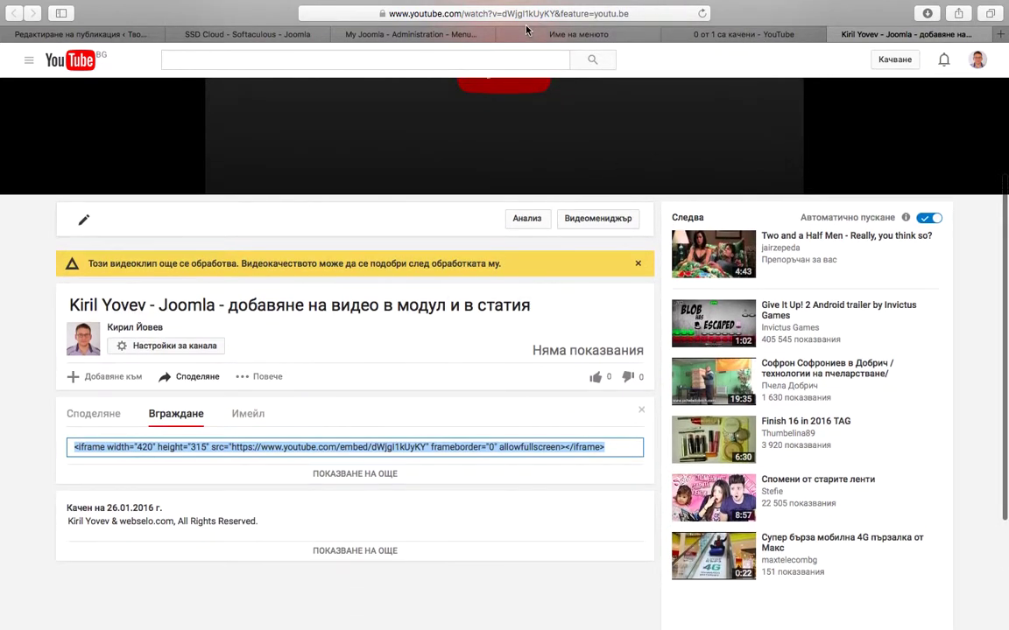
# Step: Switch to the Joomla administration, save and close the menu item, and open the article "Нова статия" for editing
pyautogui.click(463, 32)
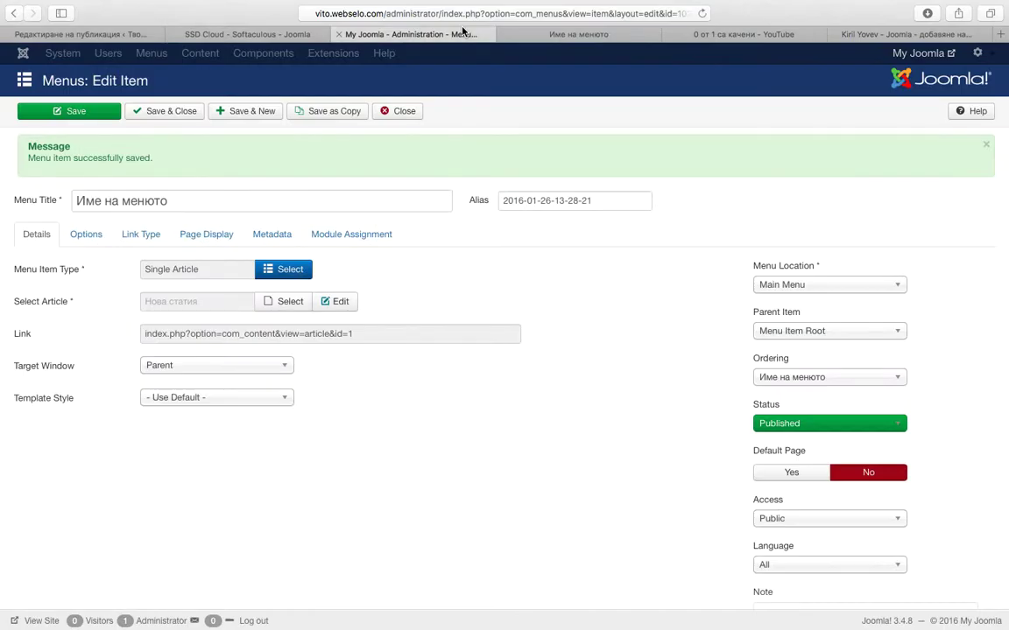
pyautogui.click(166, 112)
pyautogui.click(235, 54)
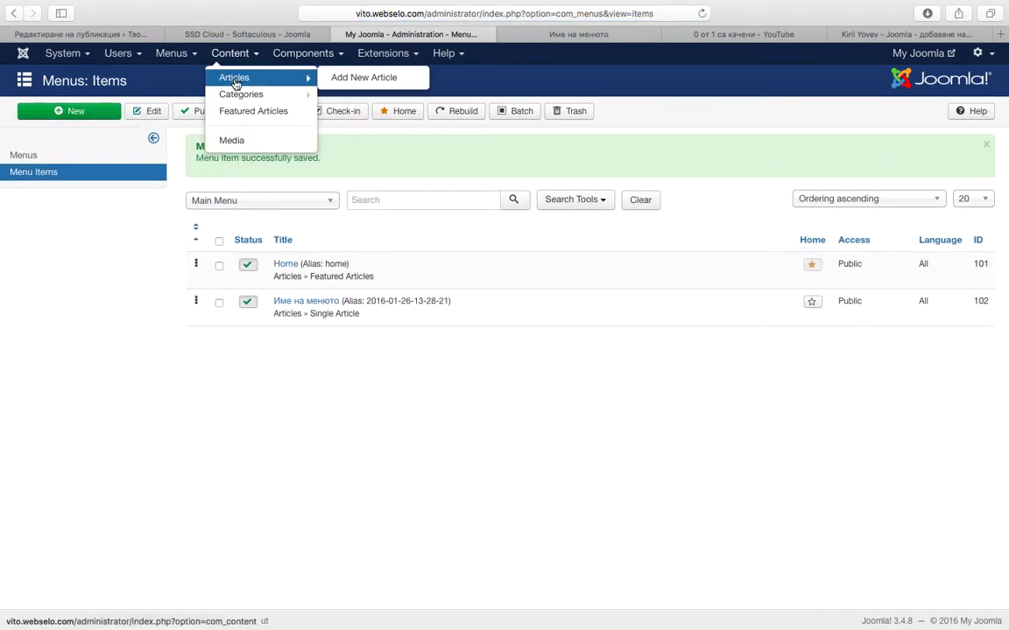
pyautogui.click(243, 76)
pyautogui.click(341, 194)
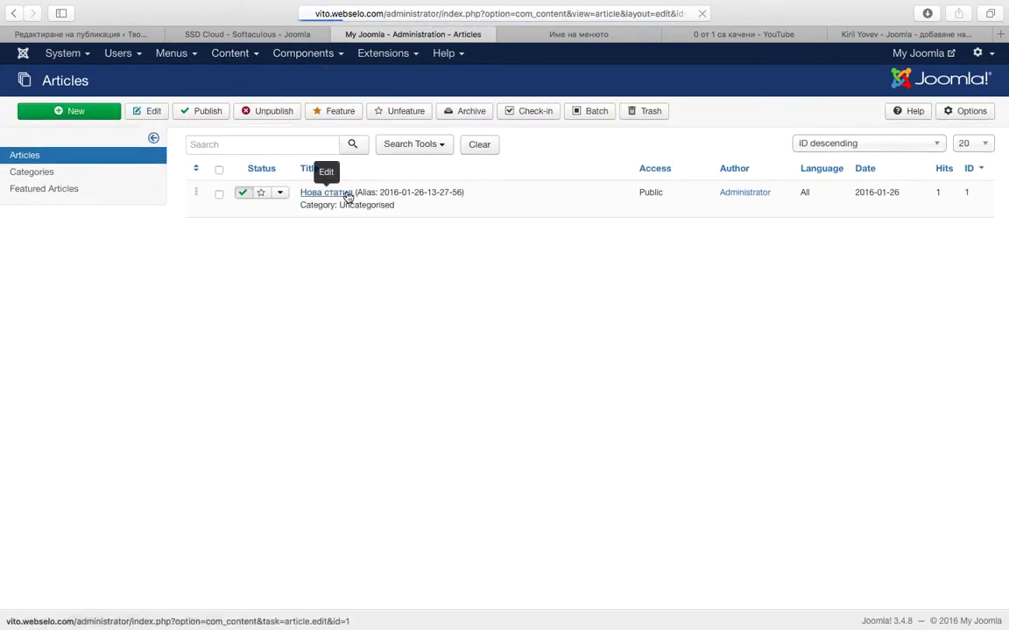
# Step: Add the line "Второ видео в статията:" below the existing video in the article
pyautogui.scroll(-3, 464, 476)
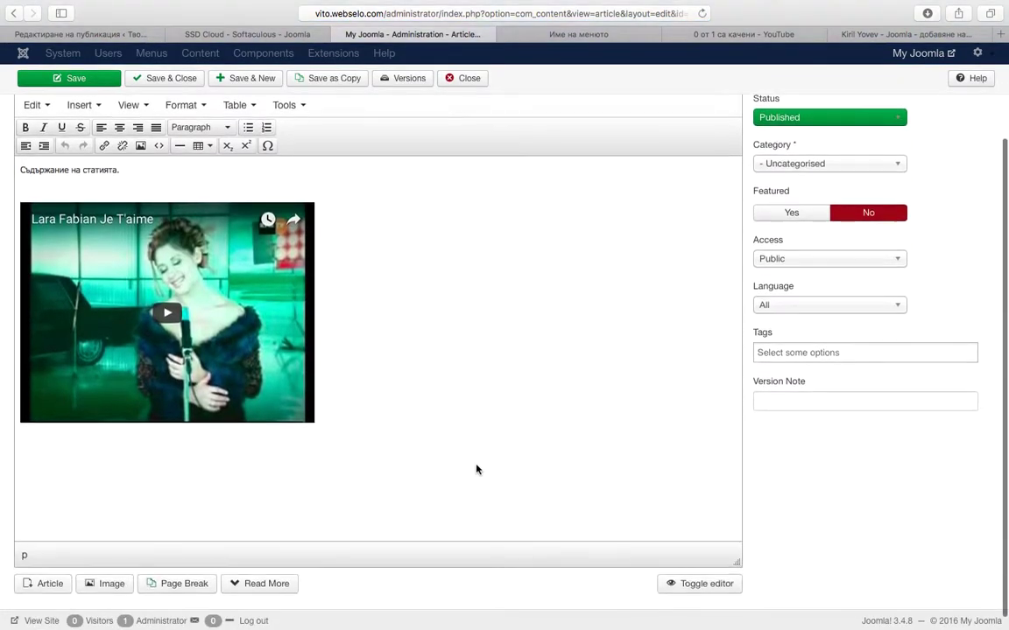
pyautogui.click(440, 491)
pyautogui.write('д')
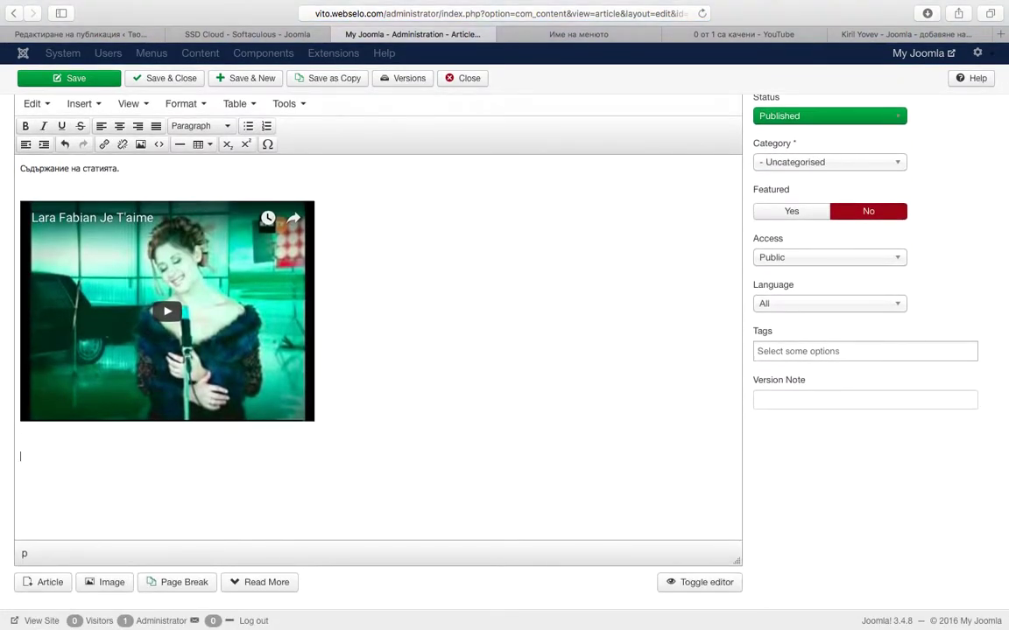
pyautogui.write('Второ видео в статията:')
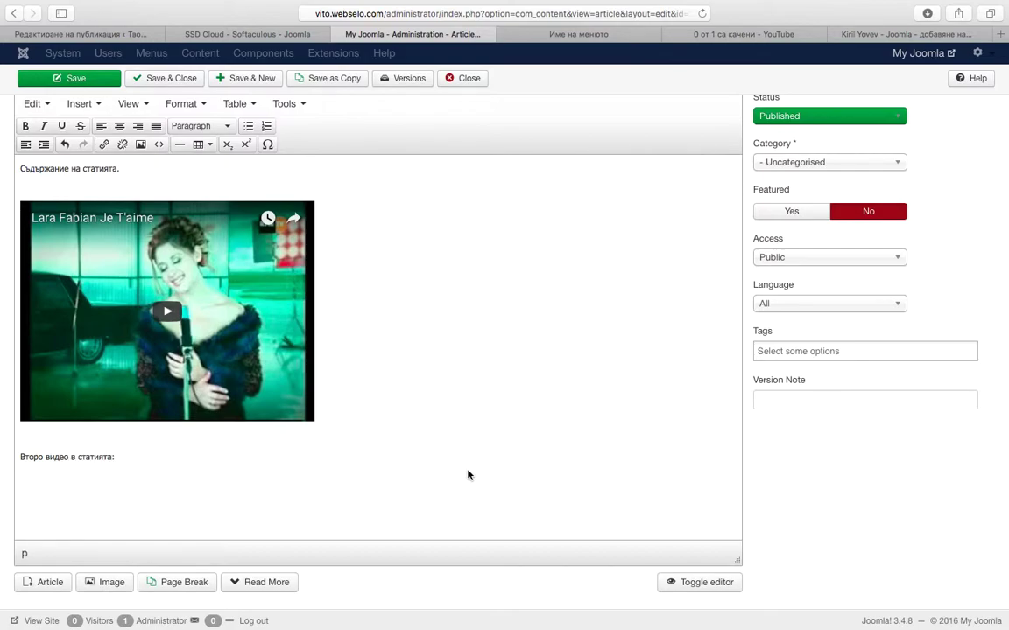
# Step: Paste the copied embed code at the end of the article's source code, then save and close the article
pyautogui.click(284, 104)
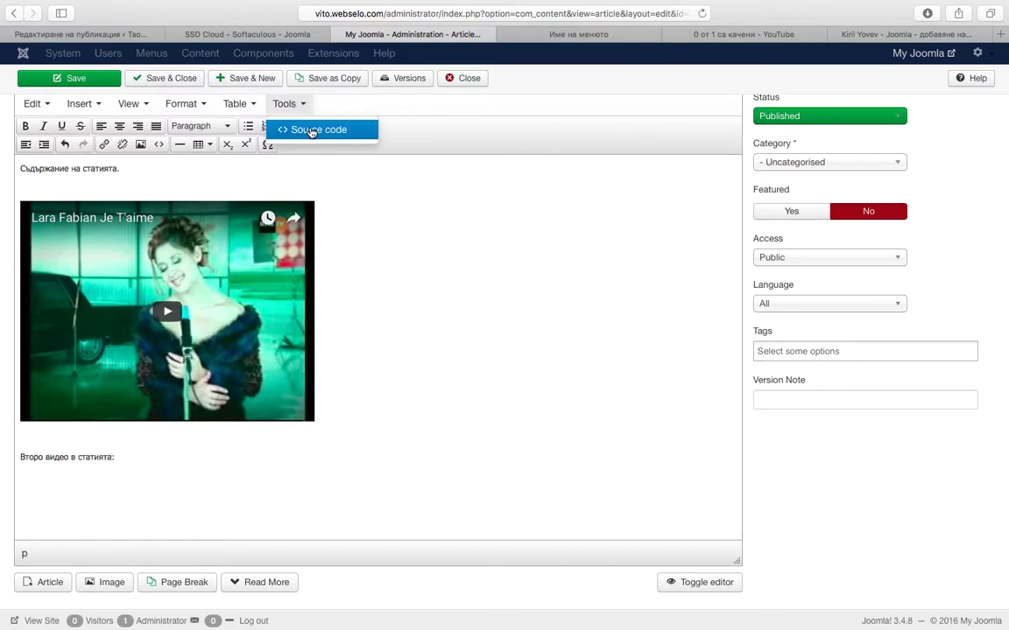
pyautogui.click(312, 130)
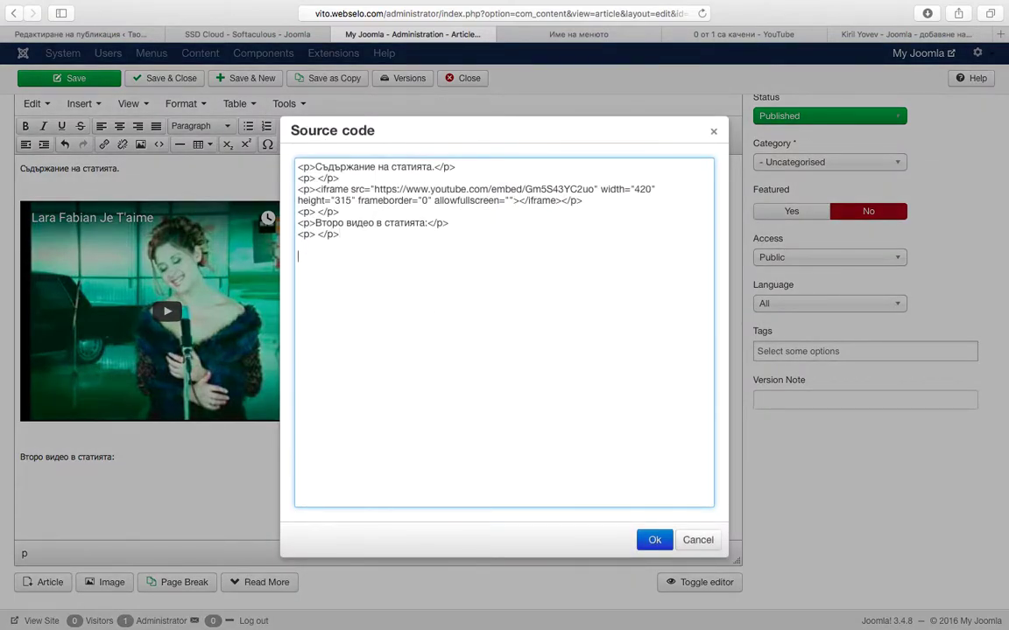
pyautogui.press('super+v')
pyautogui.click(654, 540)
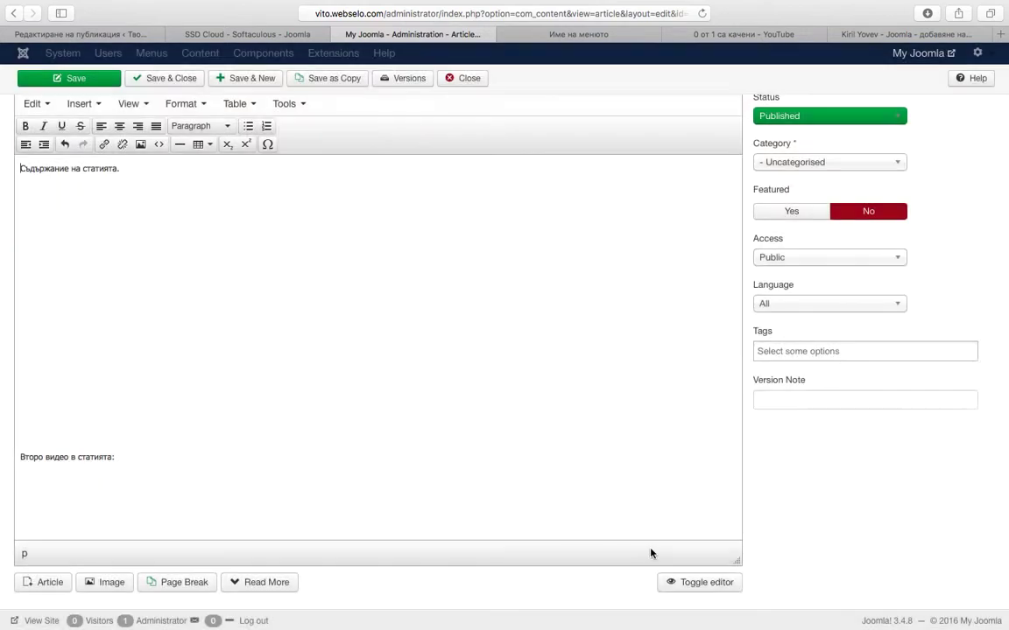
pyautogui.scroll(-4, 464, 411)
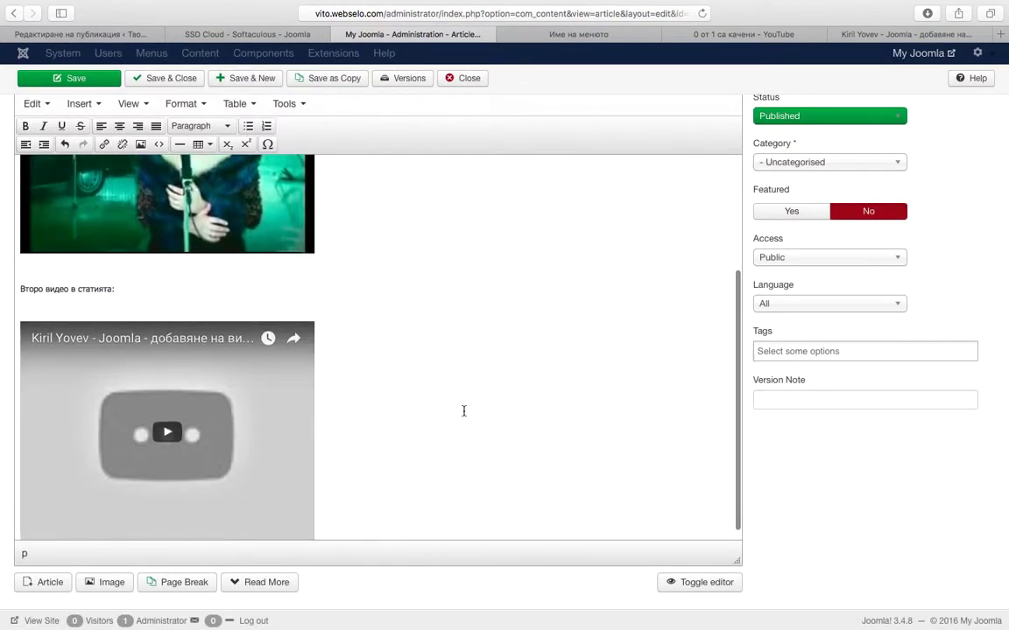
pyautogui.scroll(4, 500, 331)
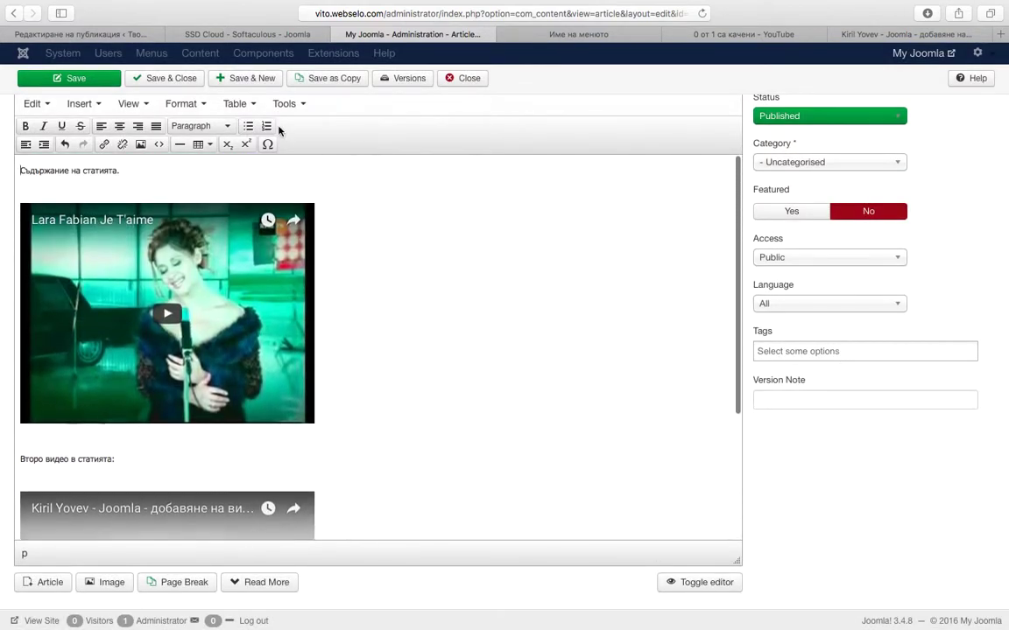
pyautogui.click(175, 78)
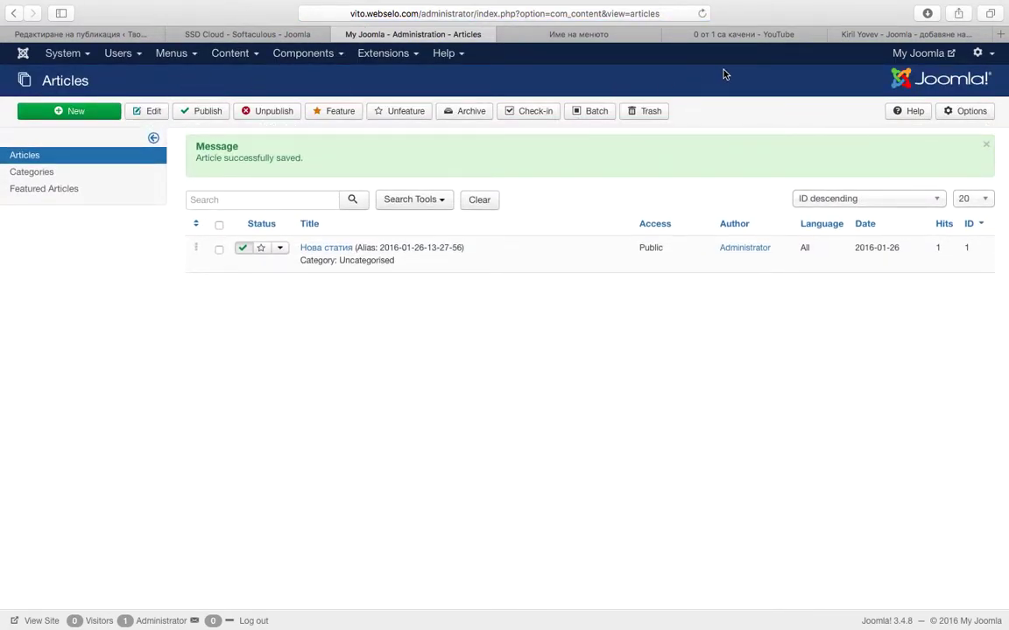
# Step: Open the public My Joomla site and view both embedded videos on the "Име на менюто" page
pyautogui.click(920, 53)
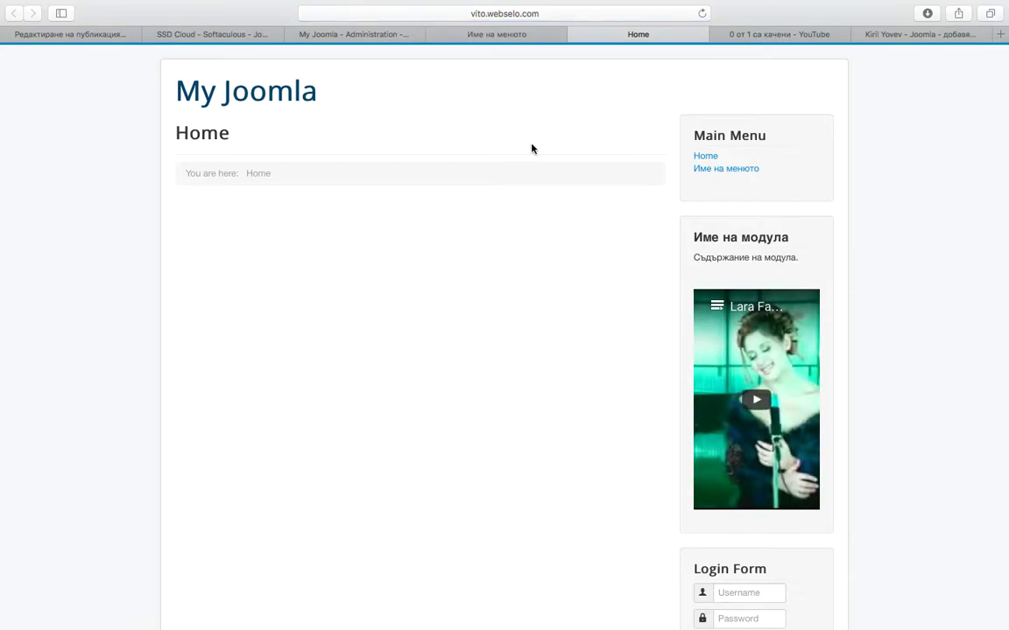
pyautogui.click(734, 176)
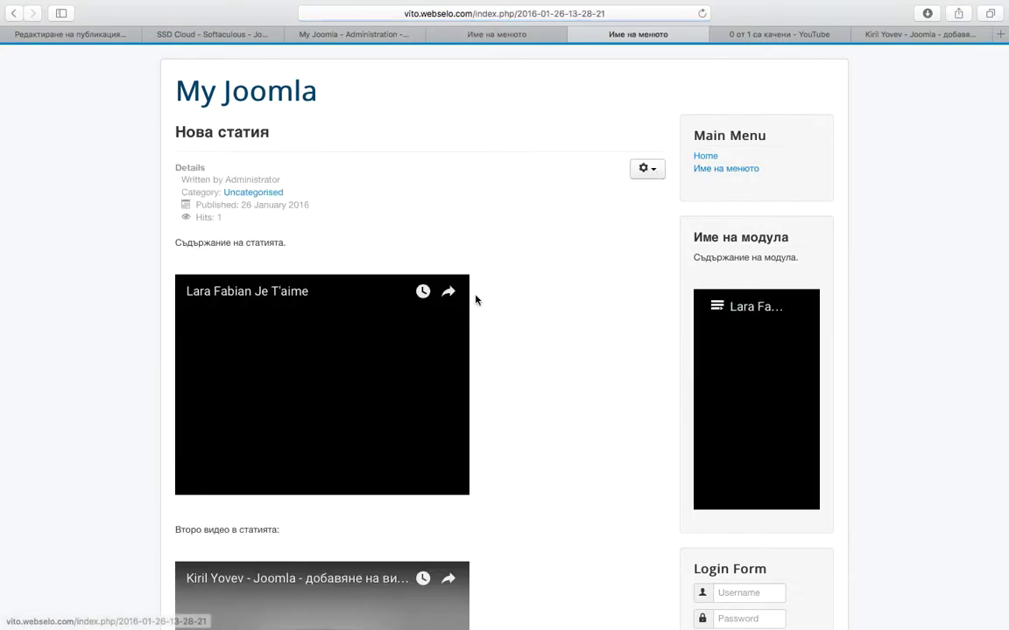
pyautogui.scroll(-5, 475, 297)
pyautogui.scroll(-2, 477, 419)
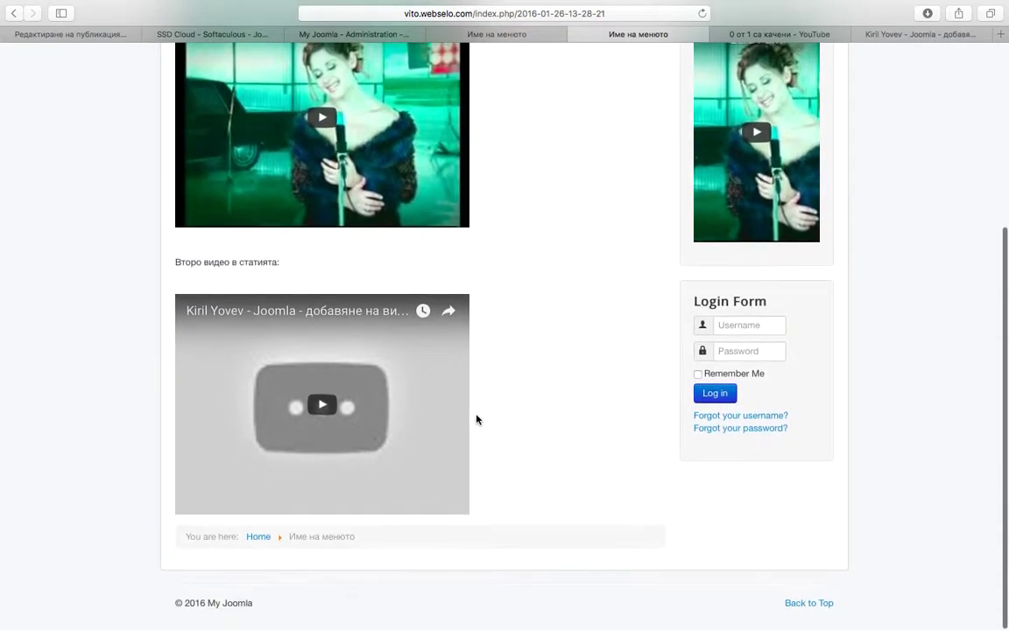
pyautogui.scroll(3, 477, 419)
pyautogui.scroll(-1, 476, 420)
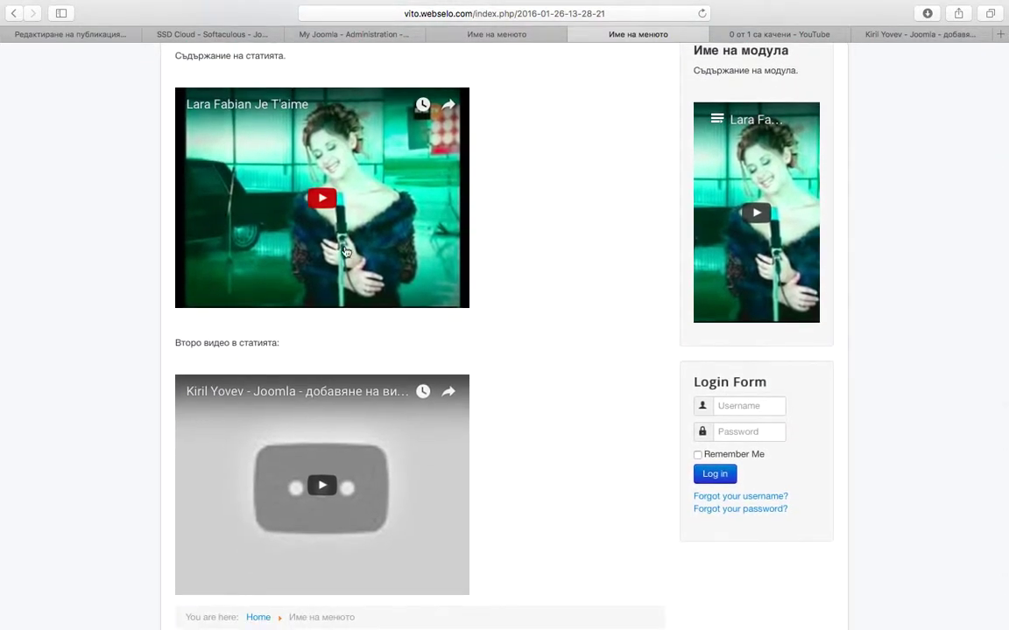
# Step: Play the first embedded video in the article, skip to 0:38 and pause it
pyautogui.click(296, 222)
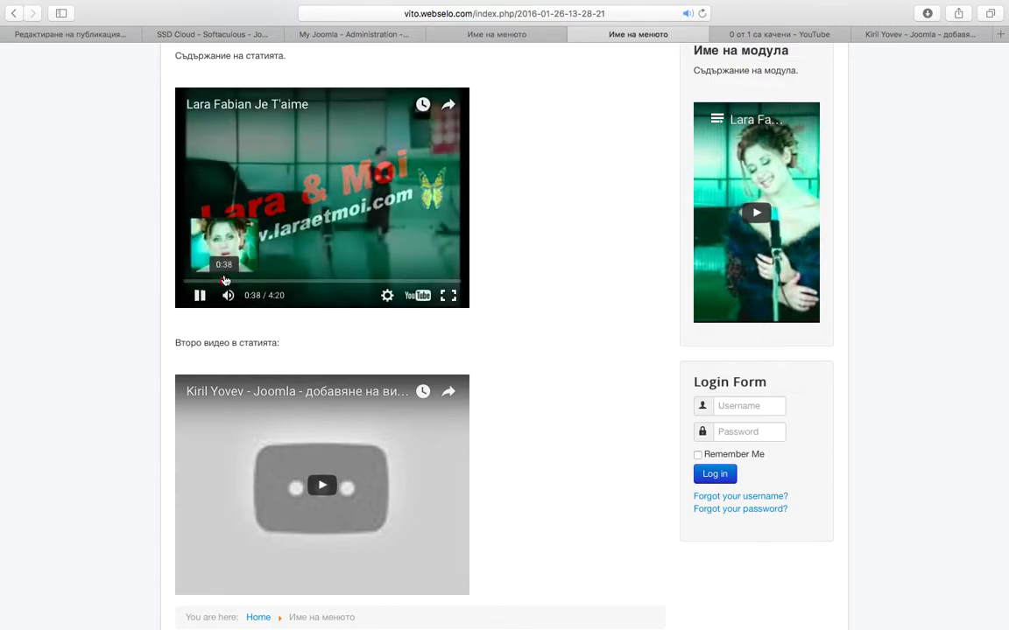
pyautogui.click(225, 280)
pyautogui.click(264, 185)
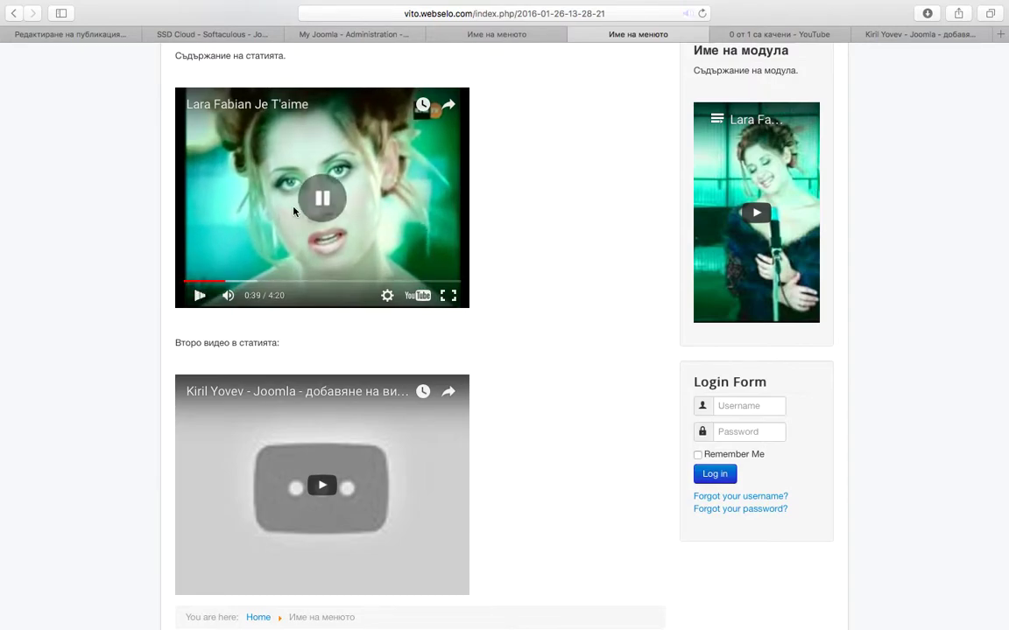
# Step: Try to play the second embedded video, stop it and check its processing progress on the YouTube upload page
pyautogui.scroll(-2, 534, 313)
pyautogui.click(322, 404)
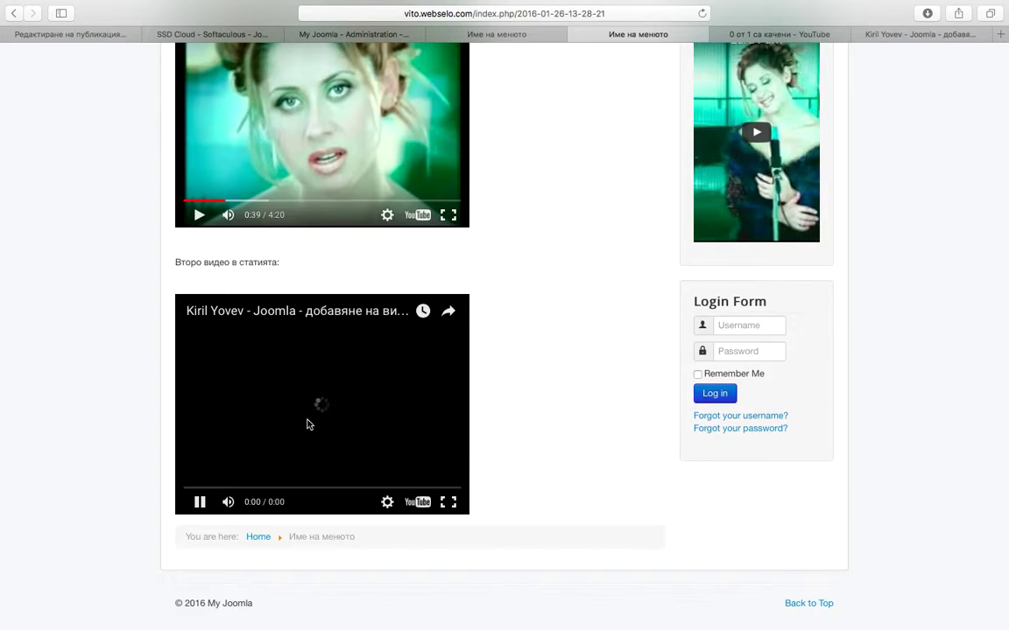
pyautogui.click(202, 502)
pyautogui.click(772, 34)
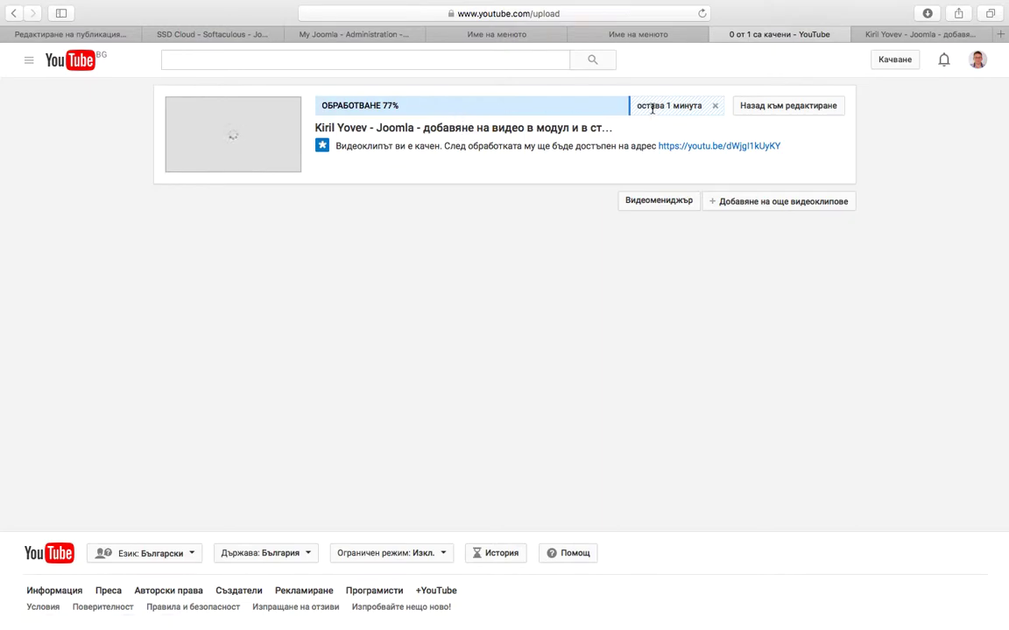